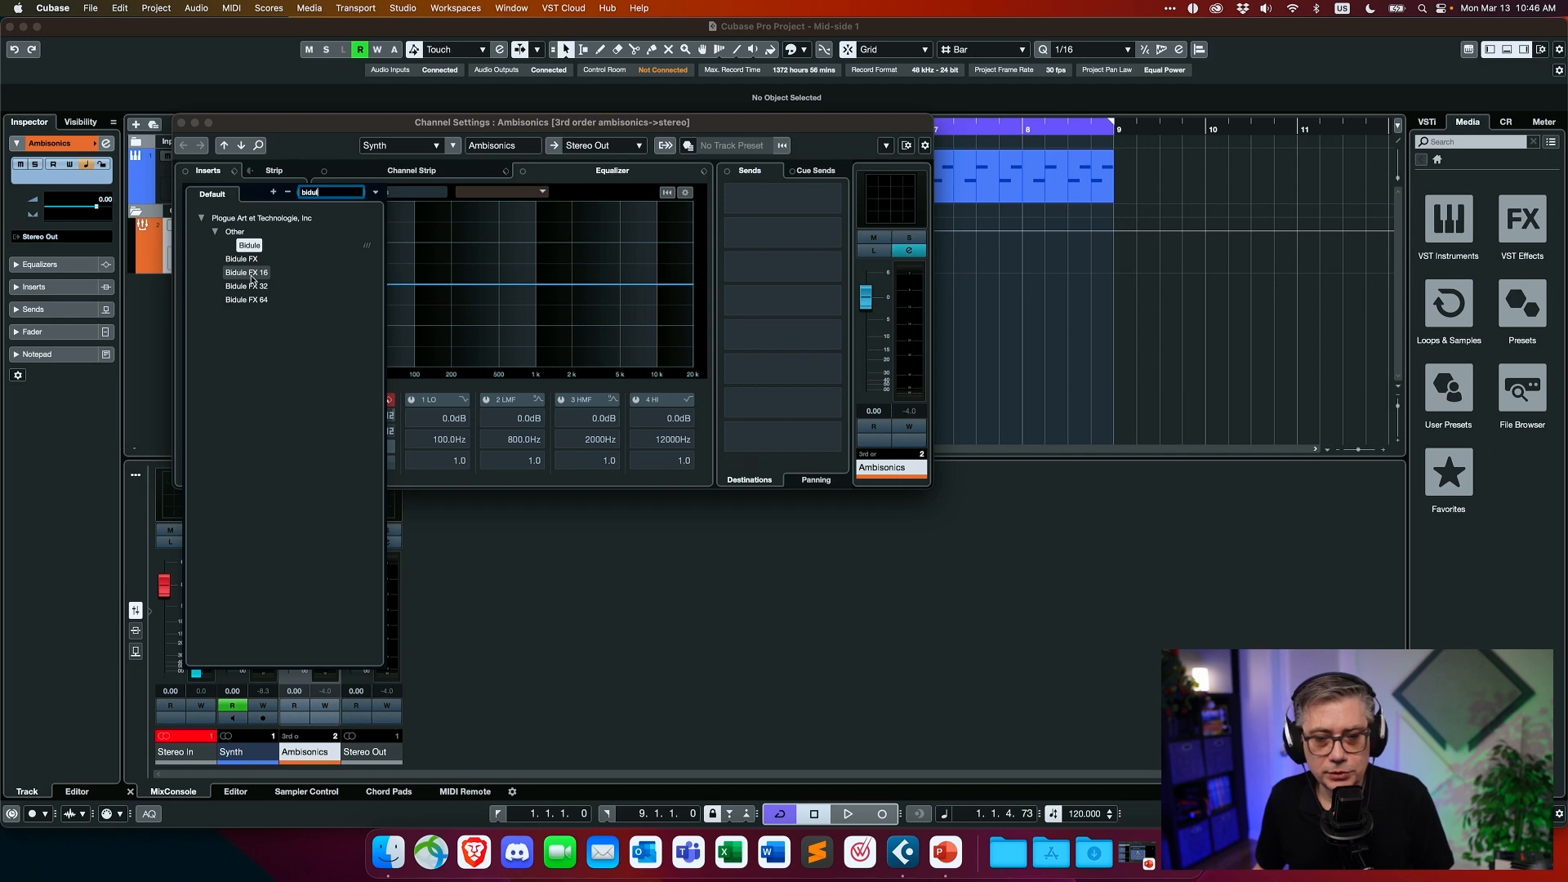
- Load Bidule FX 16 as an insert on the Ambisonics channel and delete the default mixer module from its patch
{"action": "left_click", "coordinate": [251, 274]}
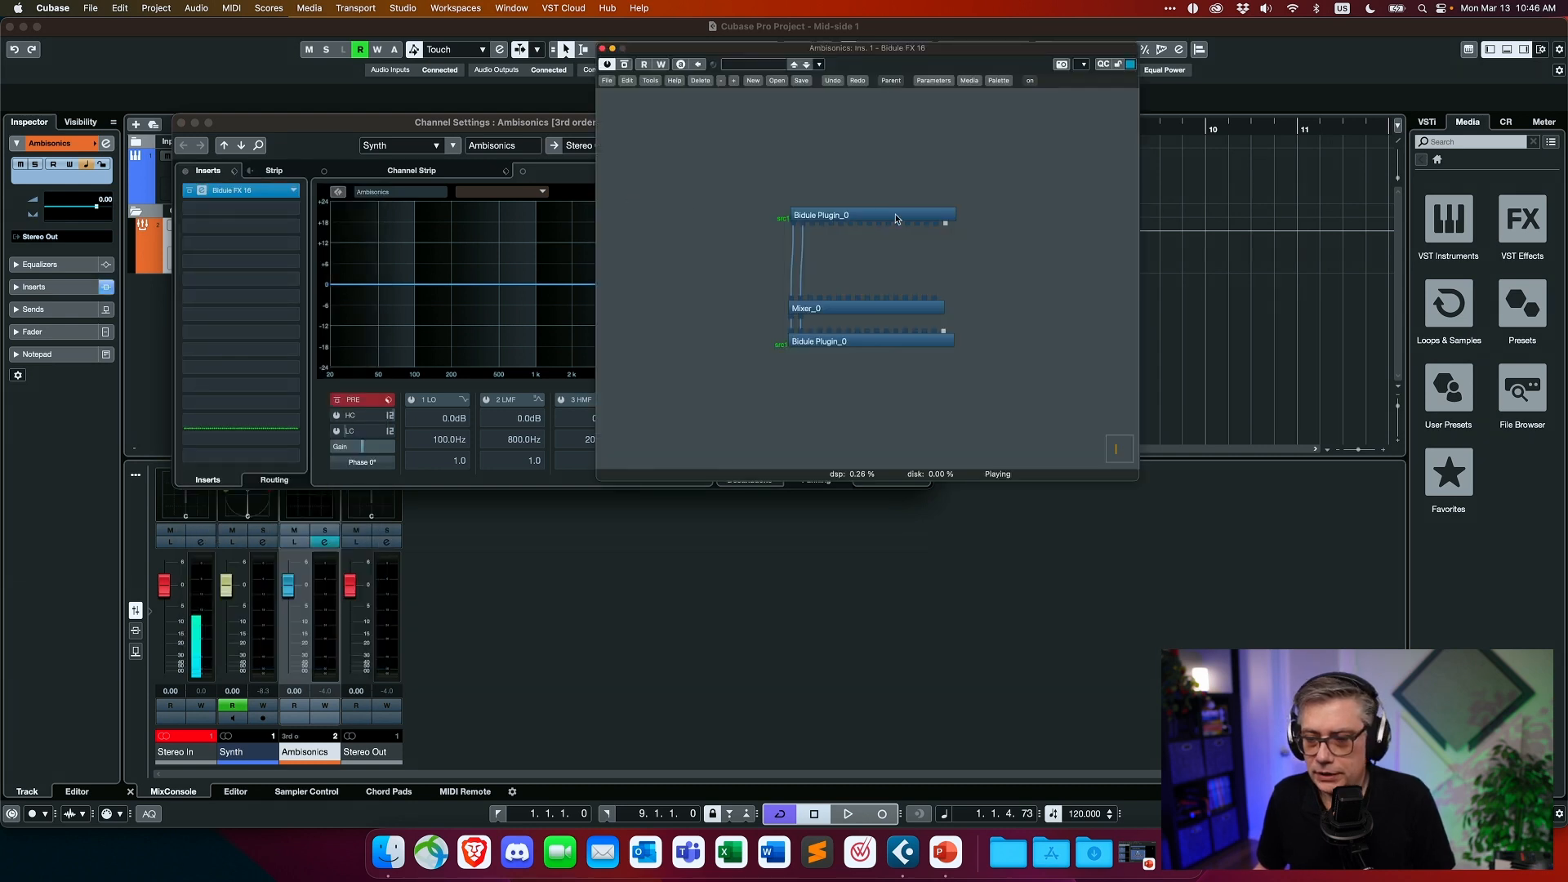
{"action": "left_click_drag", "start_coordinate": [852, 206], "coordinate": [813, 165]}
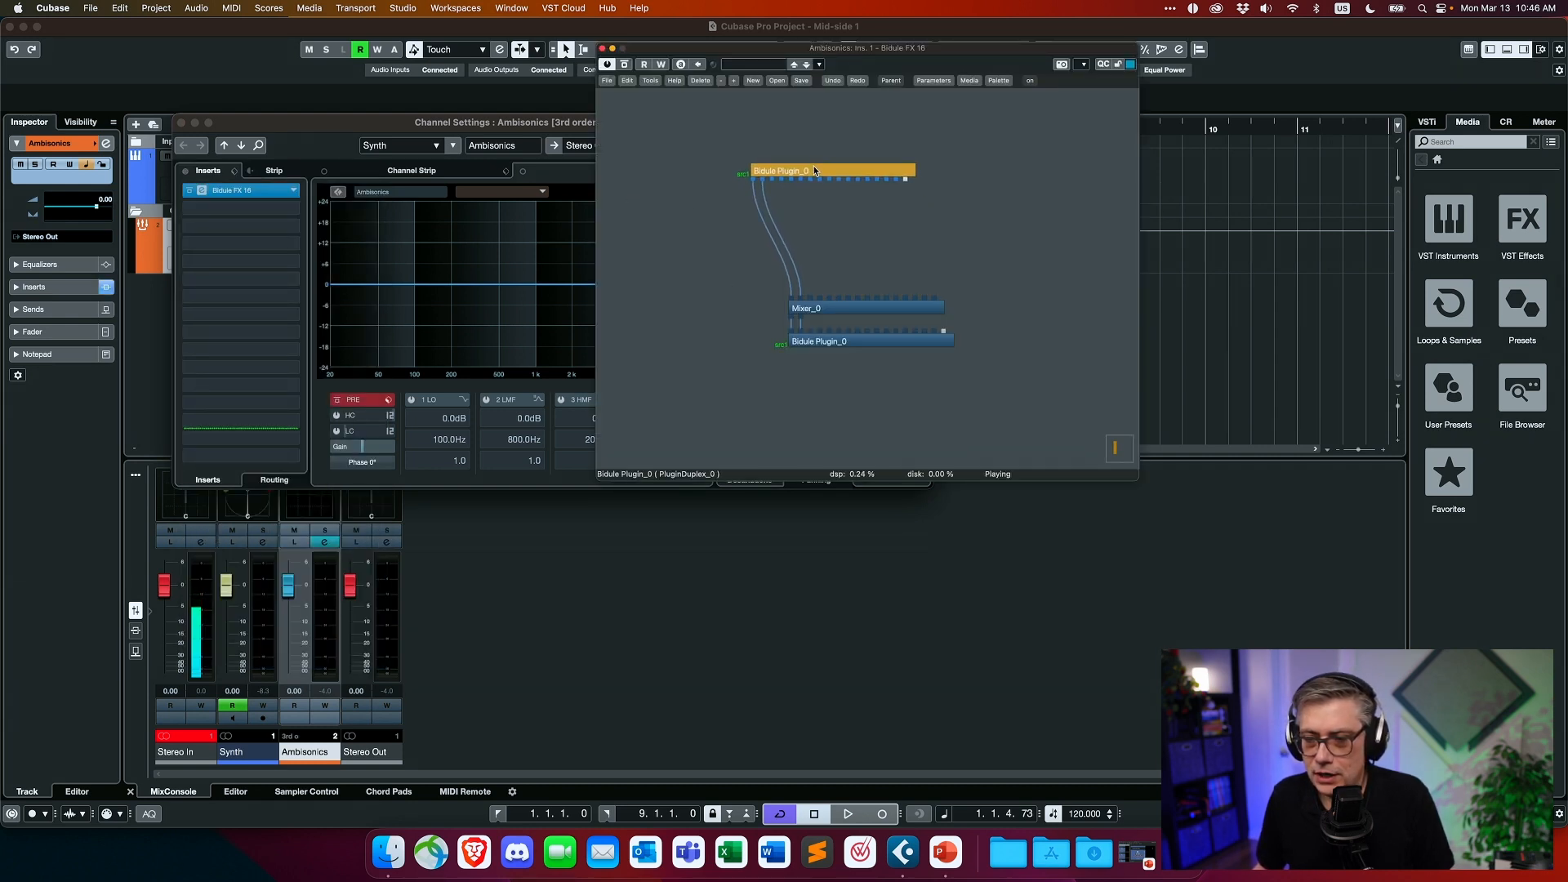
{"action": "left_click_drag", "start_coordinate": [839, 344], "coordinate": [782, 387]}
{"action": "left_click", "coordinate": [859, 315]}
{"action": "left_click_drag", "start_coordinate": [858, 314], "coordinate": [815, 274]}
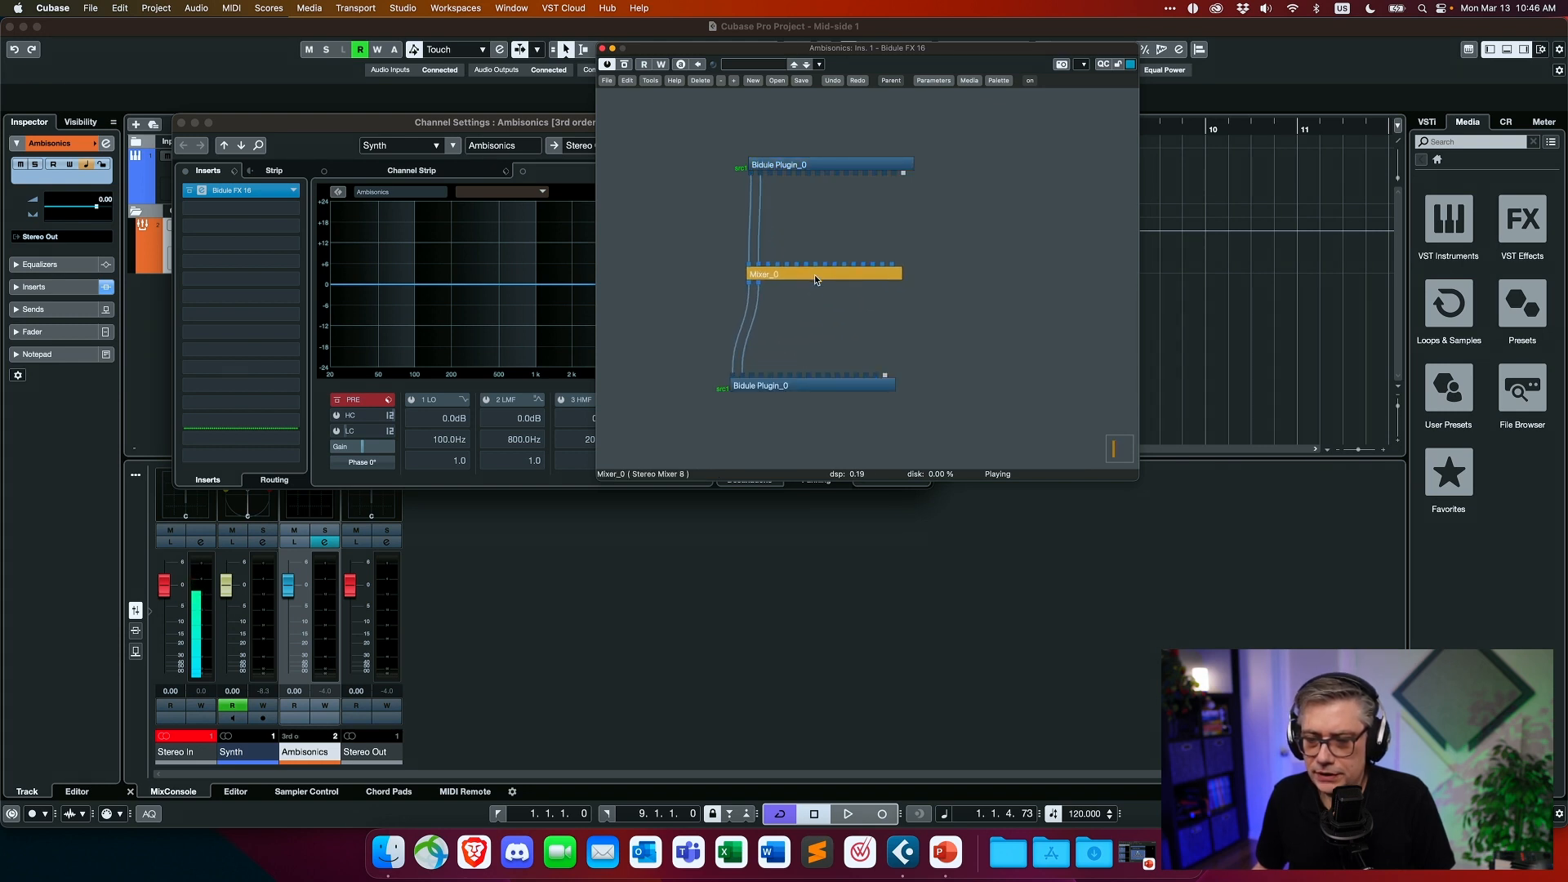
{"action": "right_click", "coordinate": [815, 274]}
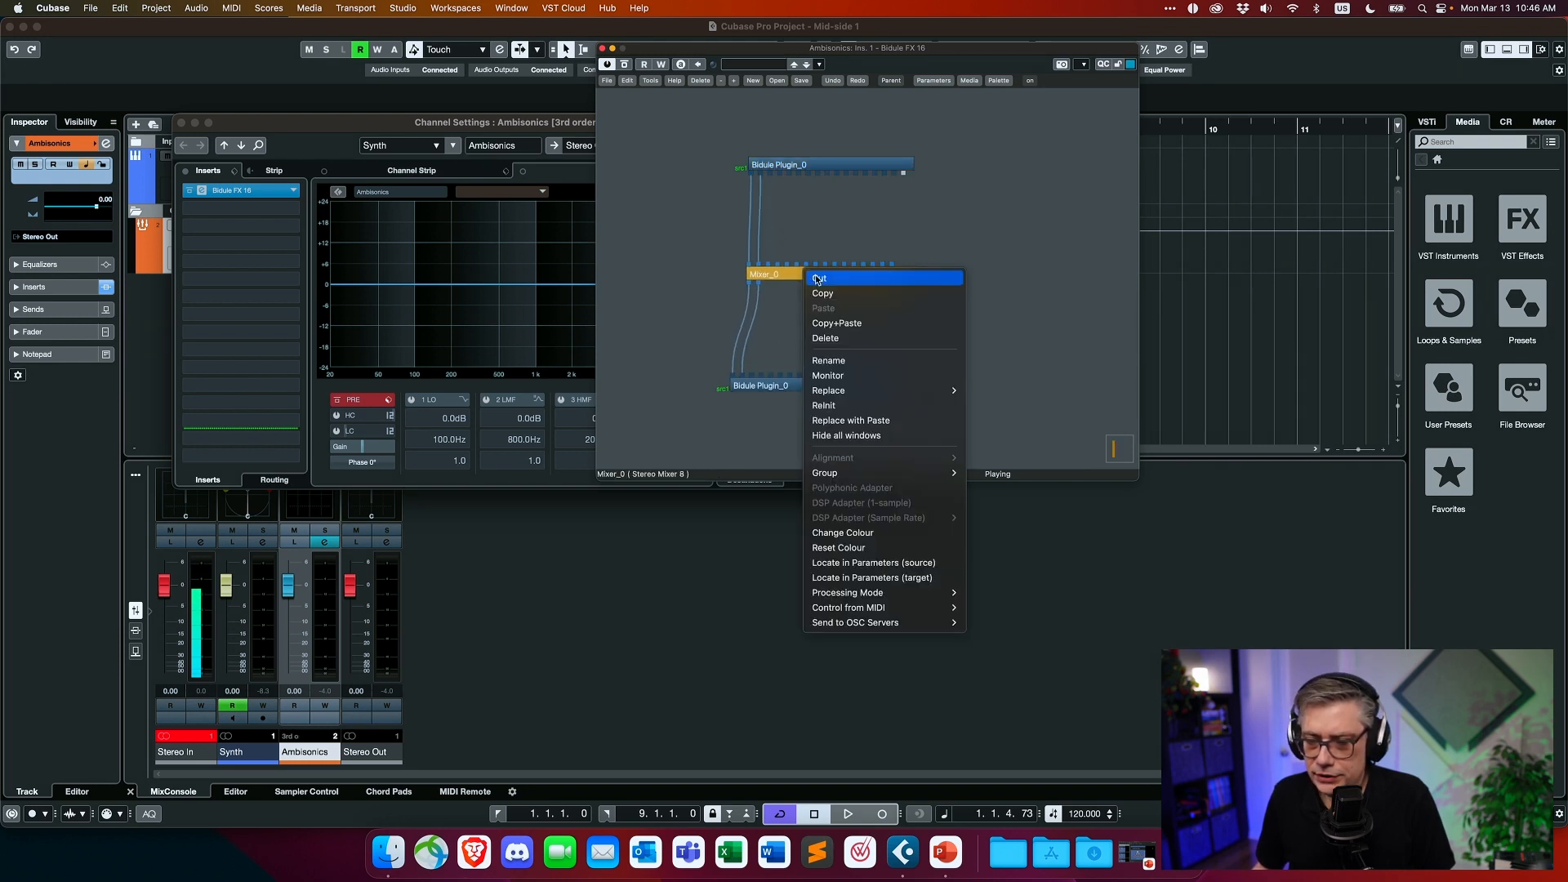
{"action": "left_click", "coordinate": [832, 338]}
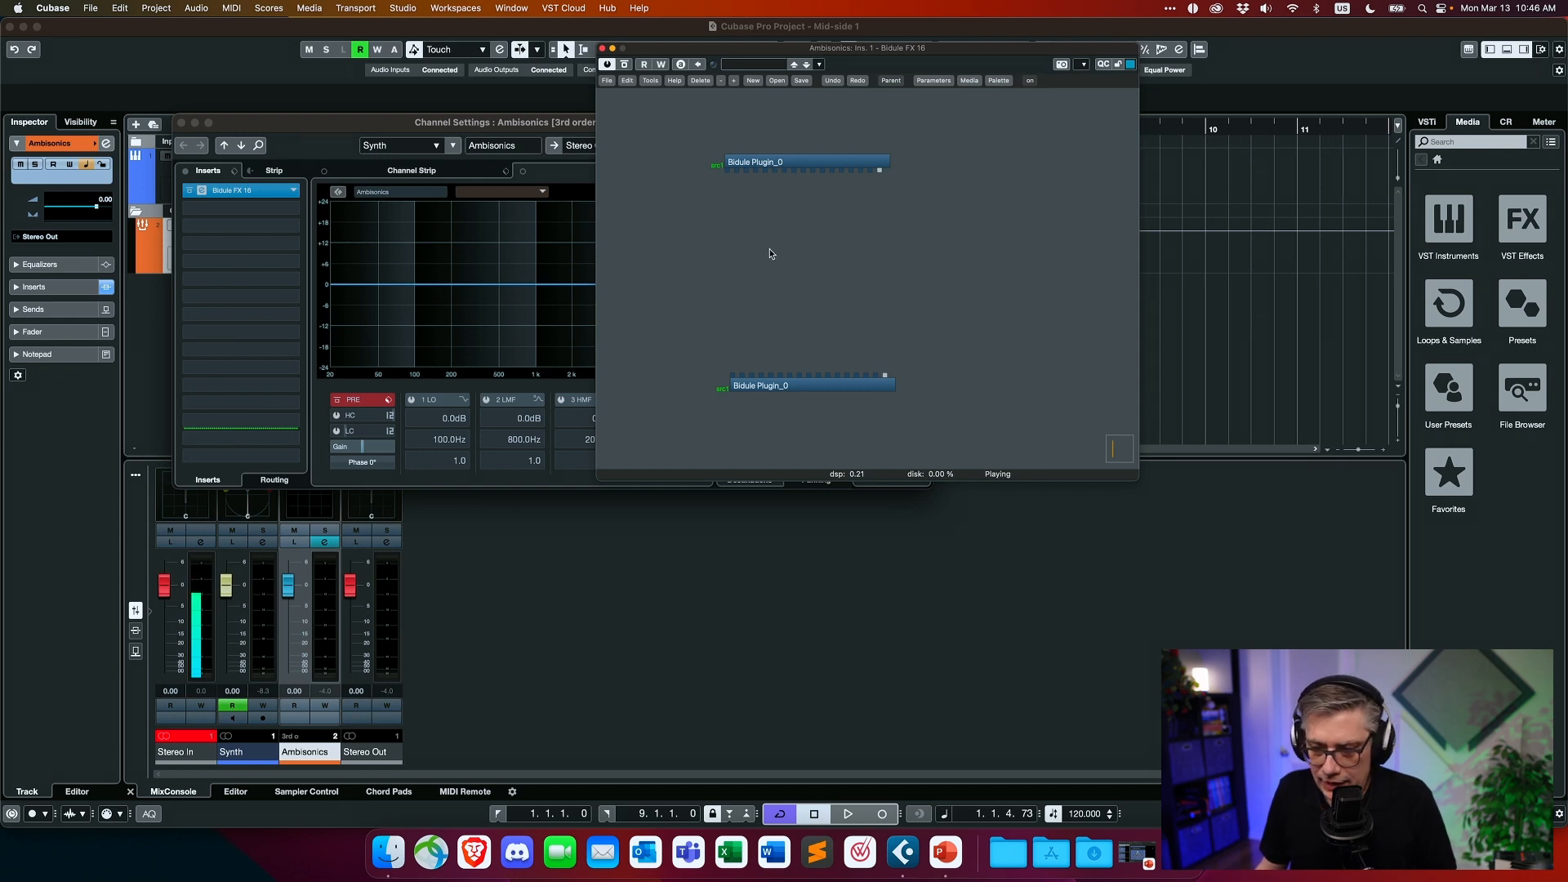
- Add a Multi Gain 16 module between the two Bidule Plugin modules and wire its channels to both of them
{"action": "right_click", "coordinate": [769, 249]}
{"action": "mouse_move", "coordinate": [769, 249]}
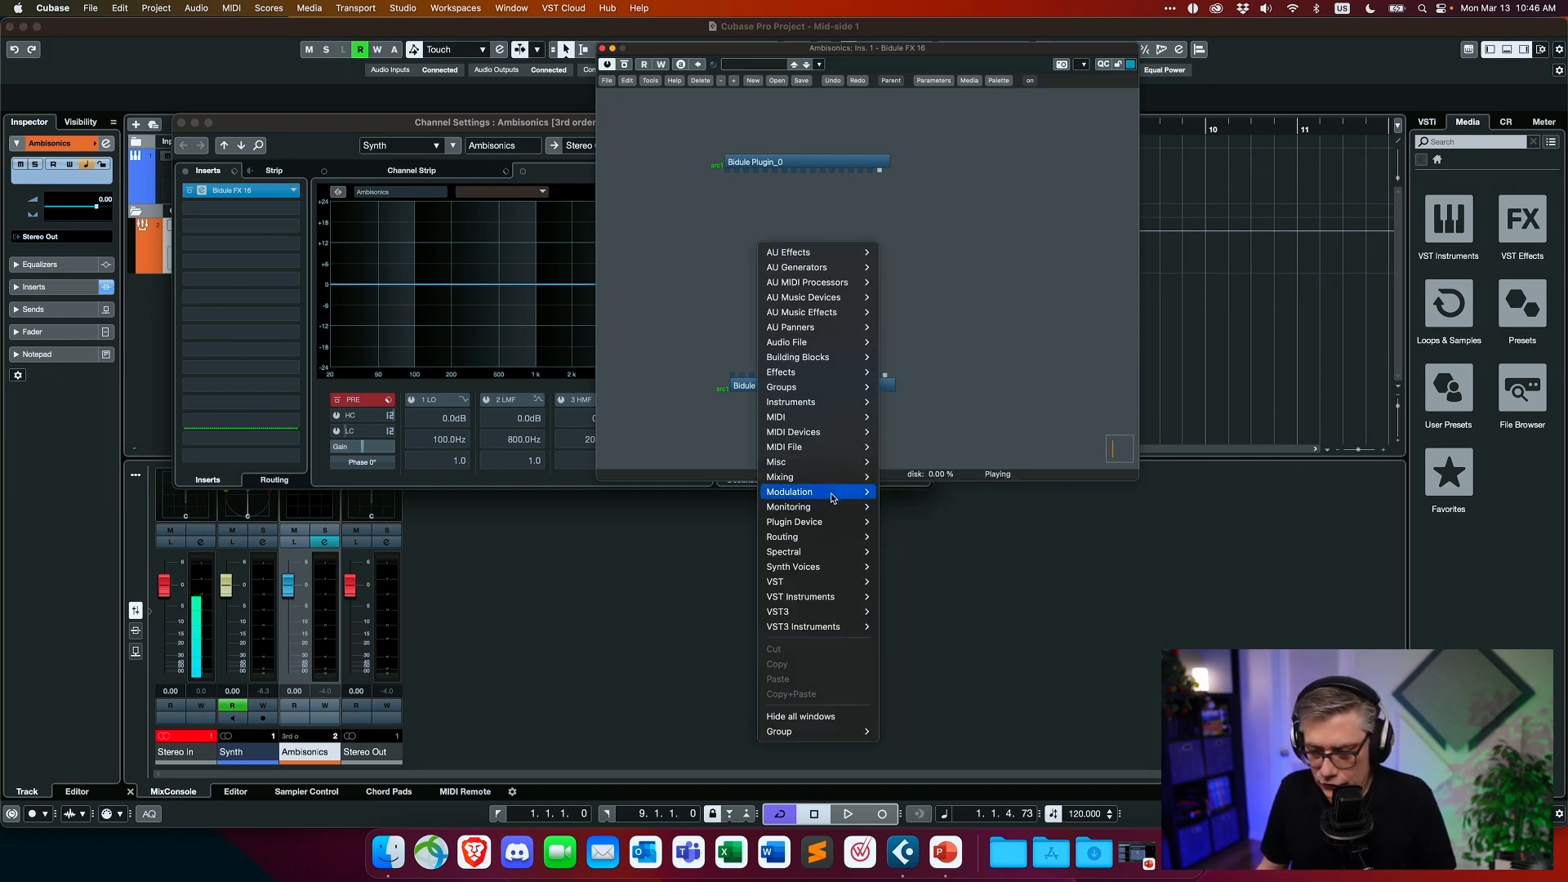
{"action": "mouse_move", "coordinate": [825, 480]}
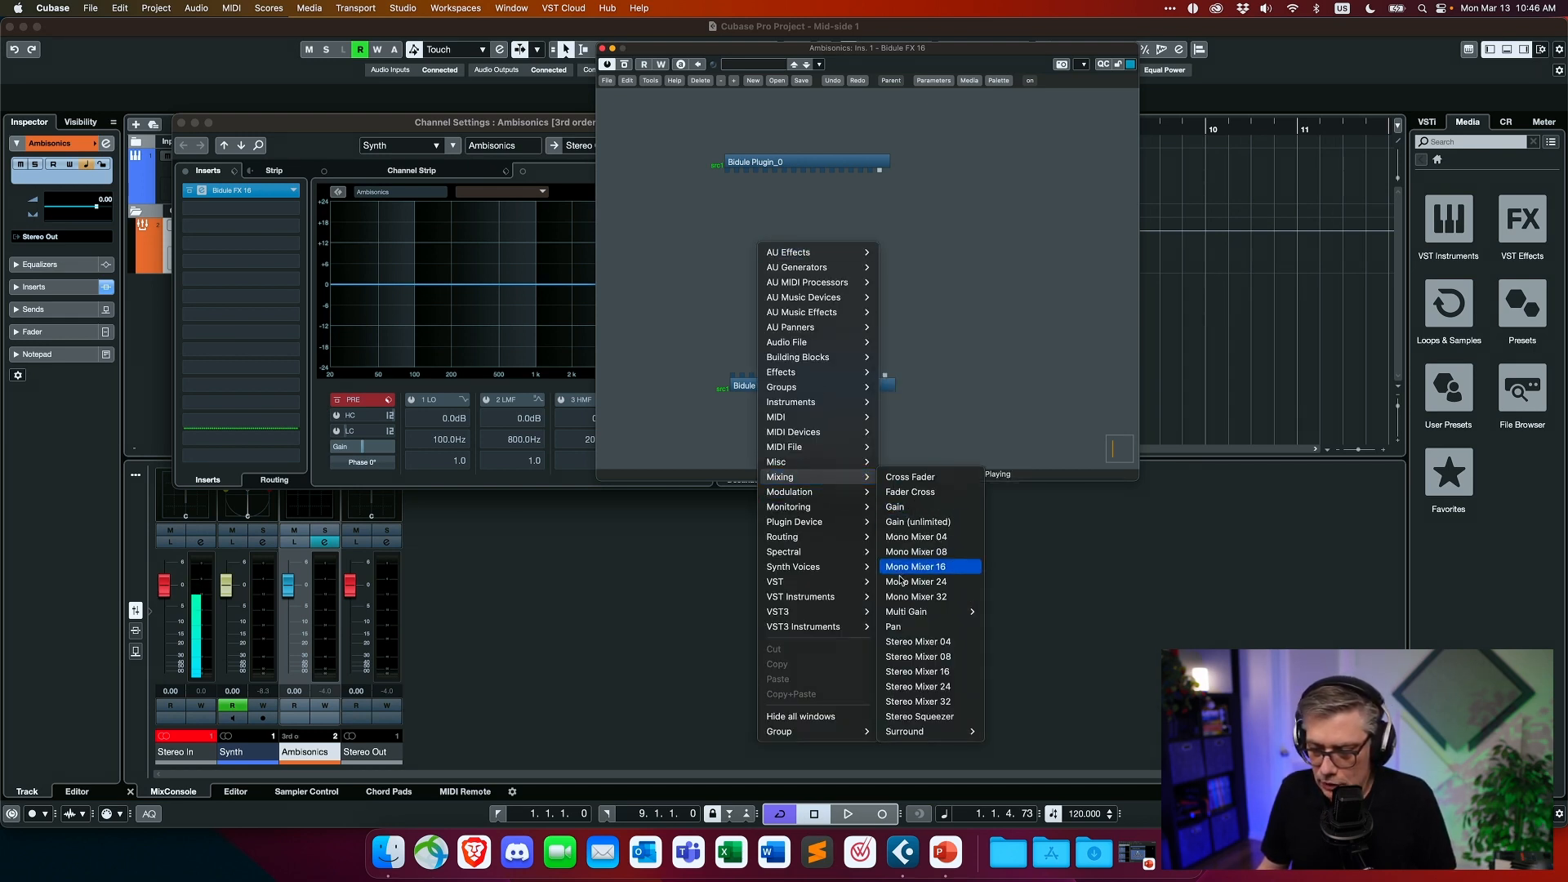
{"action": "mouse_move", "coordinate": [912, 612]}
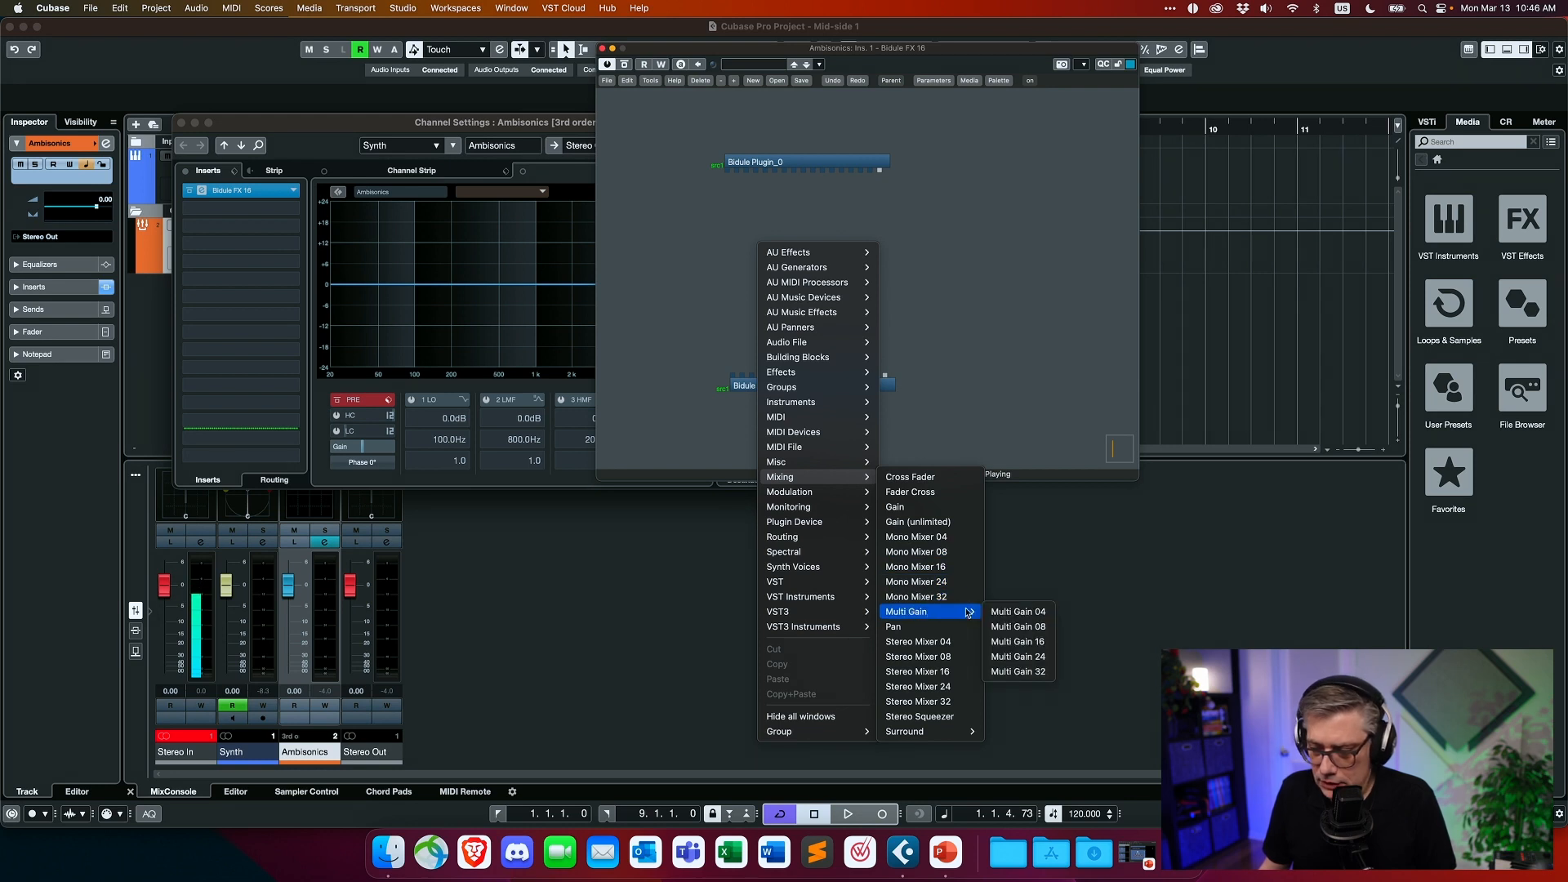
{"action": "left_click", "coordinate": [1025, 644]}
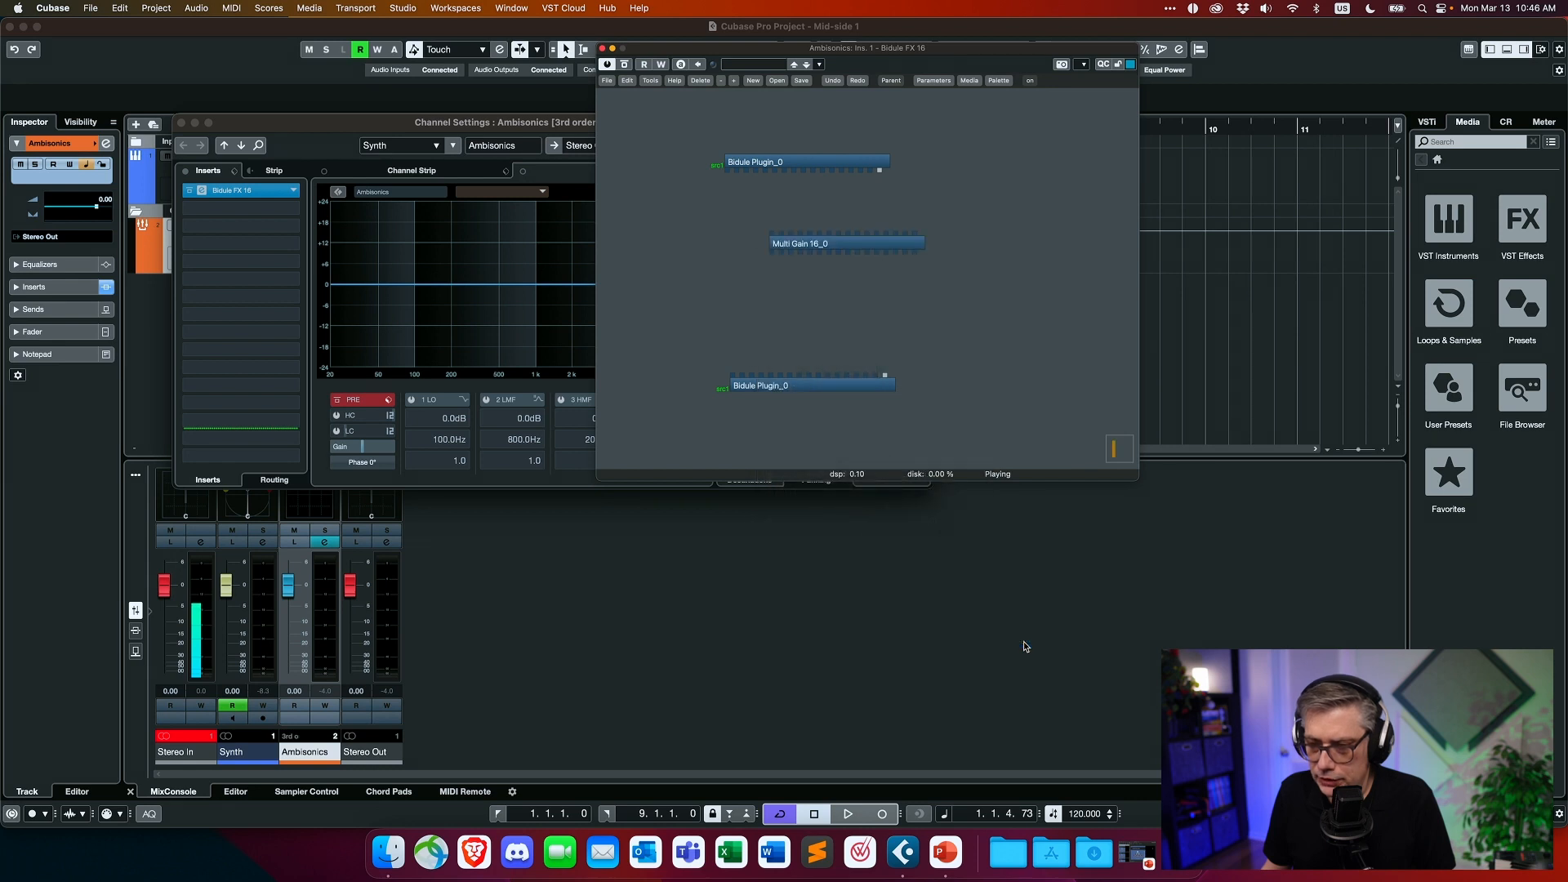
{"action": "left_click_drag", "start_coordinate": [851, 241], "coordinate": [807, 263]}
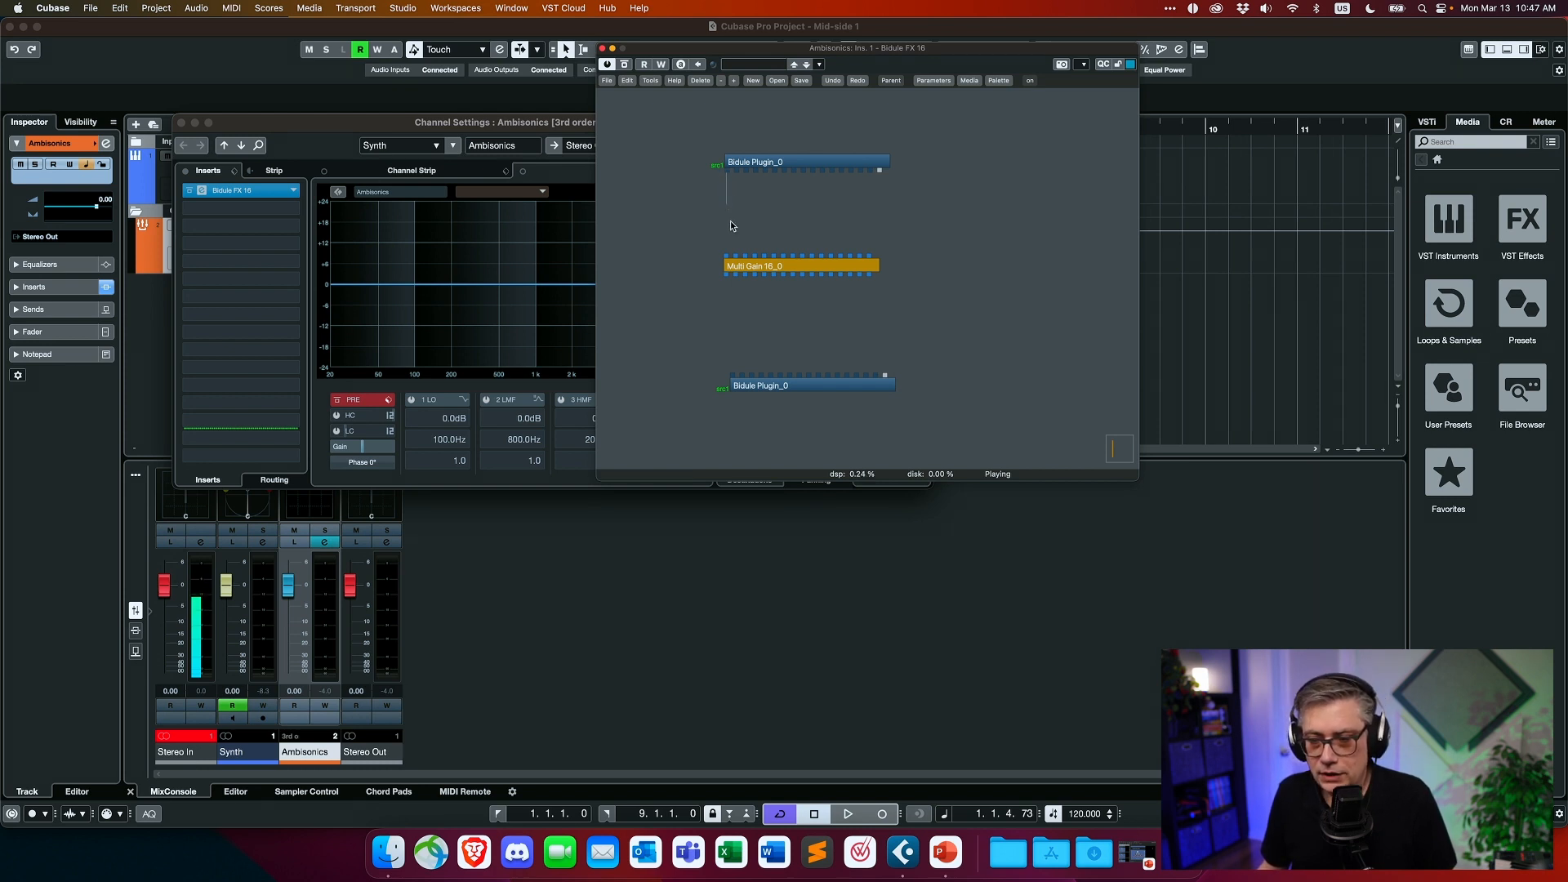
{"action": "left_click_drag", "start_coordinate": [727, 260], "coordinate": [728, 262]}
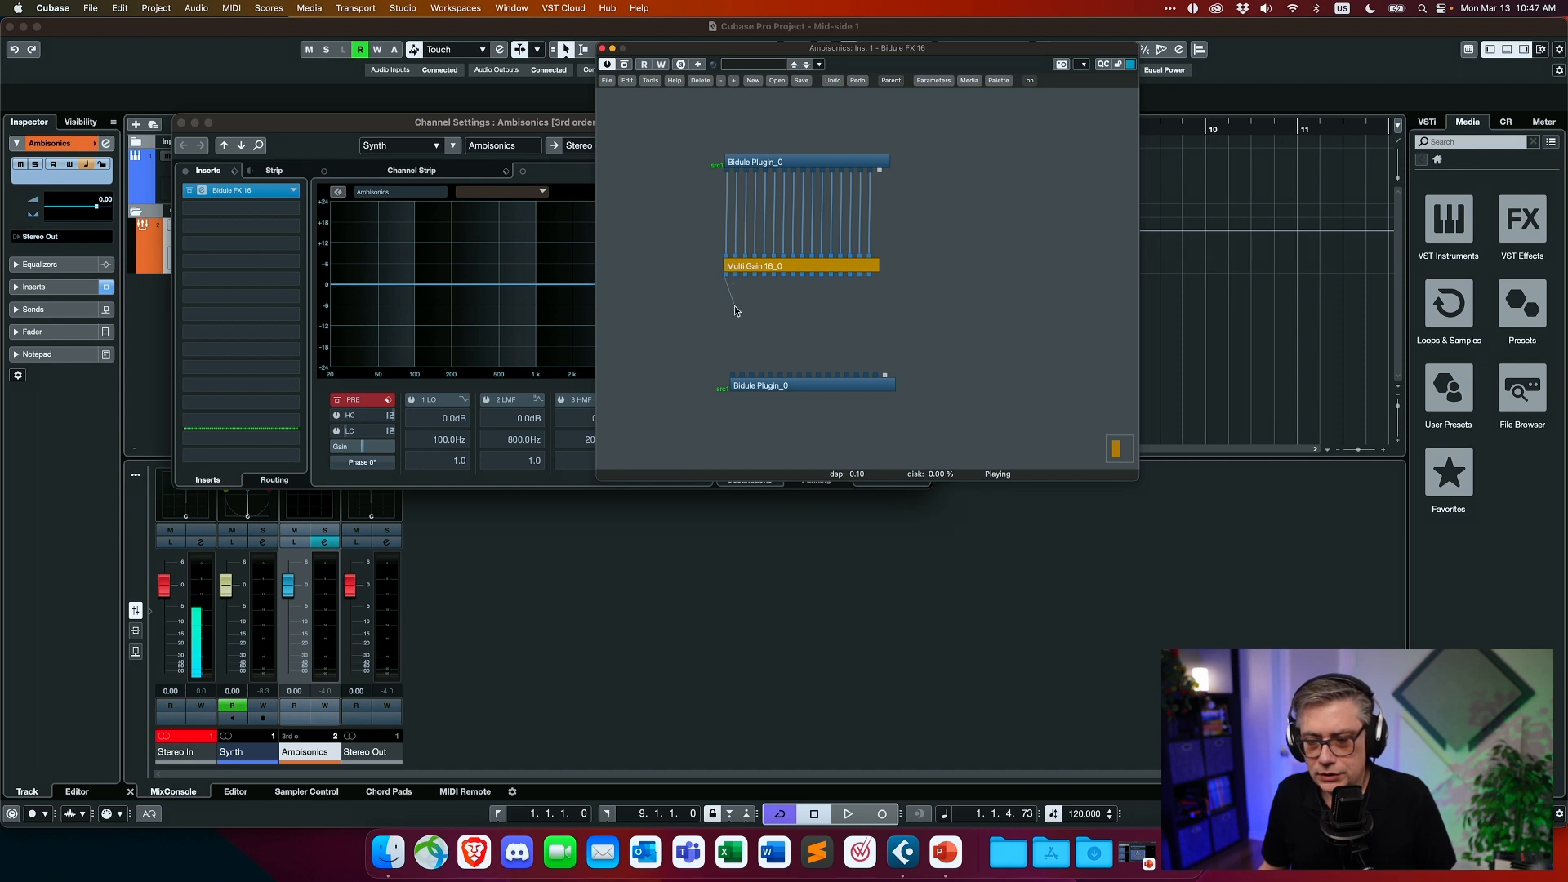
{"action": "left_click_drag", "start_coordinate": [733, 378], "coordinate": [810, 389]}
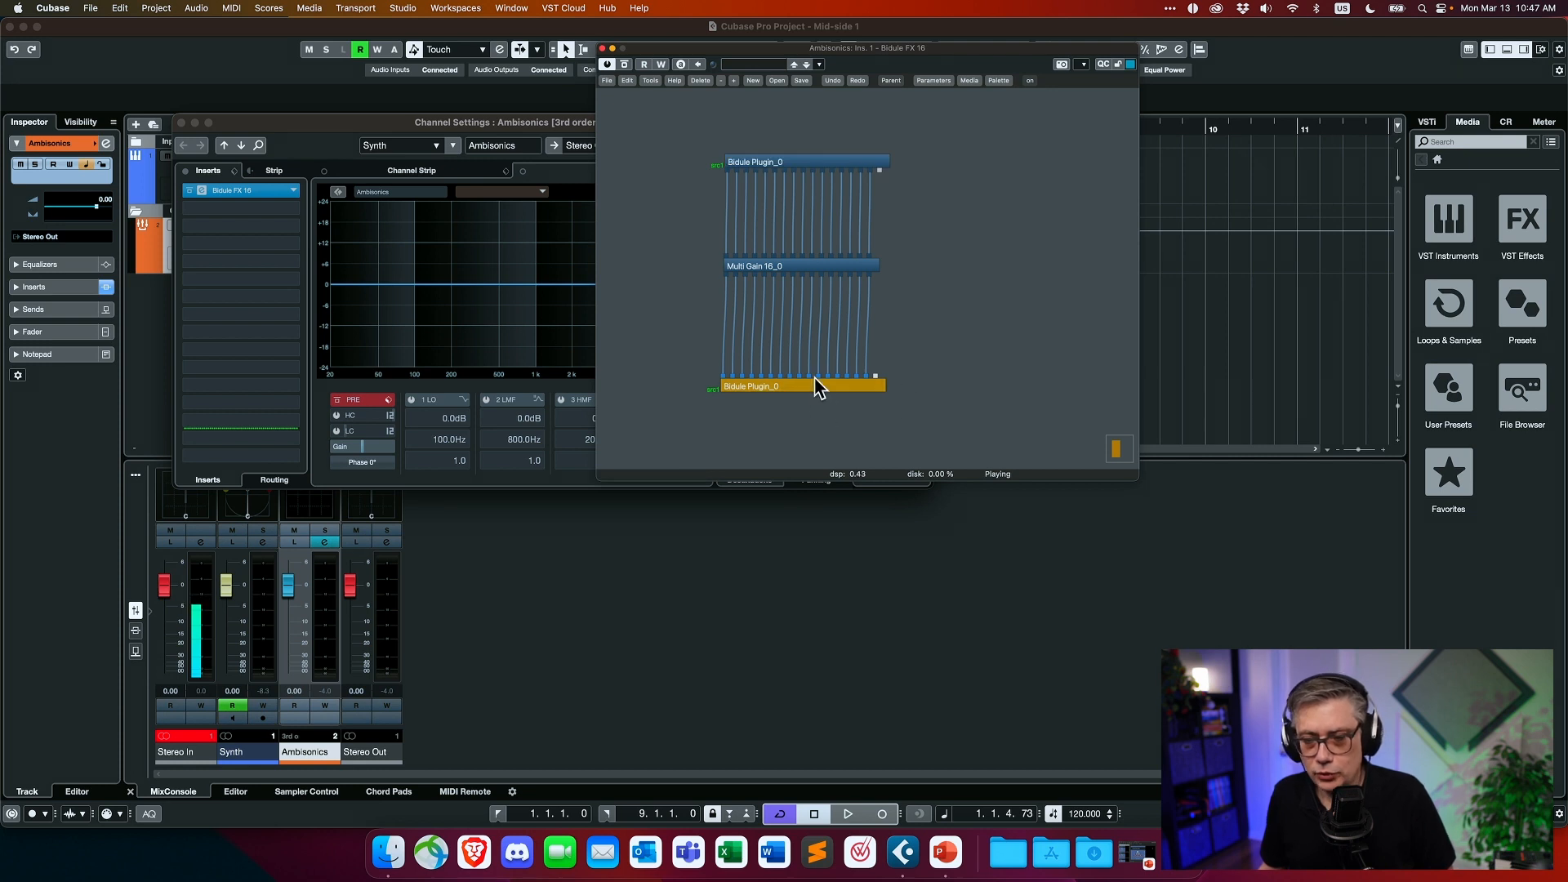
- Move the Bidule window aside and play the project briefly to check the signal on the Ambisonics channel
{"action": "left_click_drag", "start_coordinate": [989, 58], "coordinate": [866, 164]}
{"action": "left_click", "coordinate": [1182, 590]}
{"action": "key", "text": "space"}
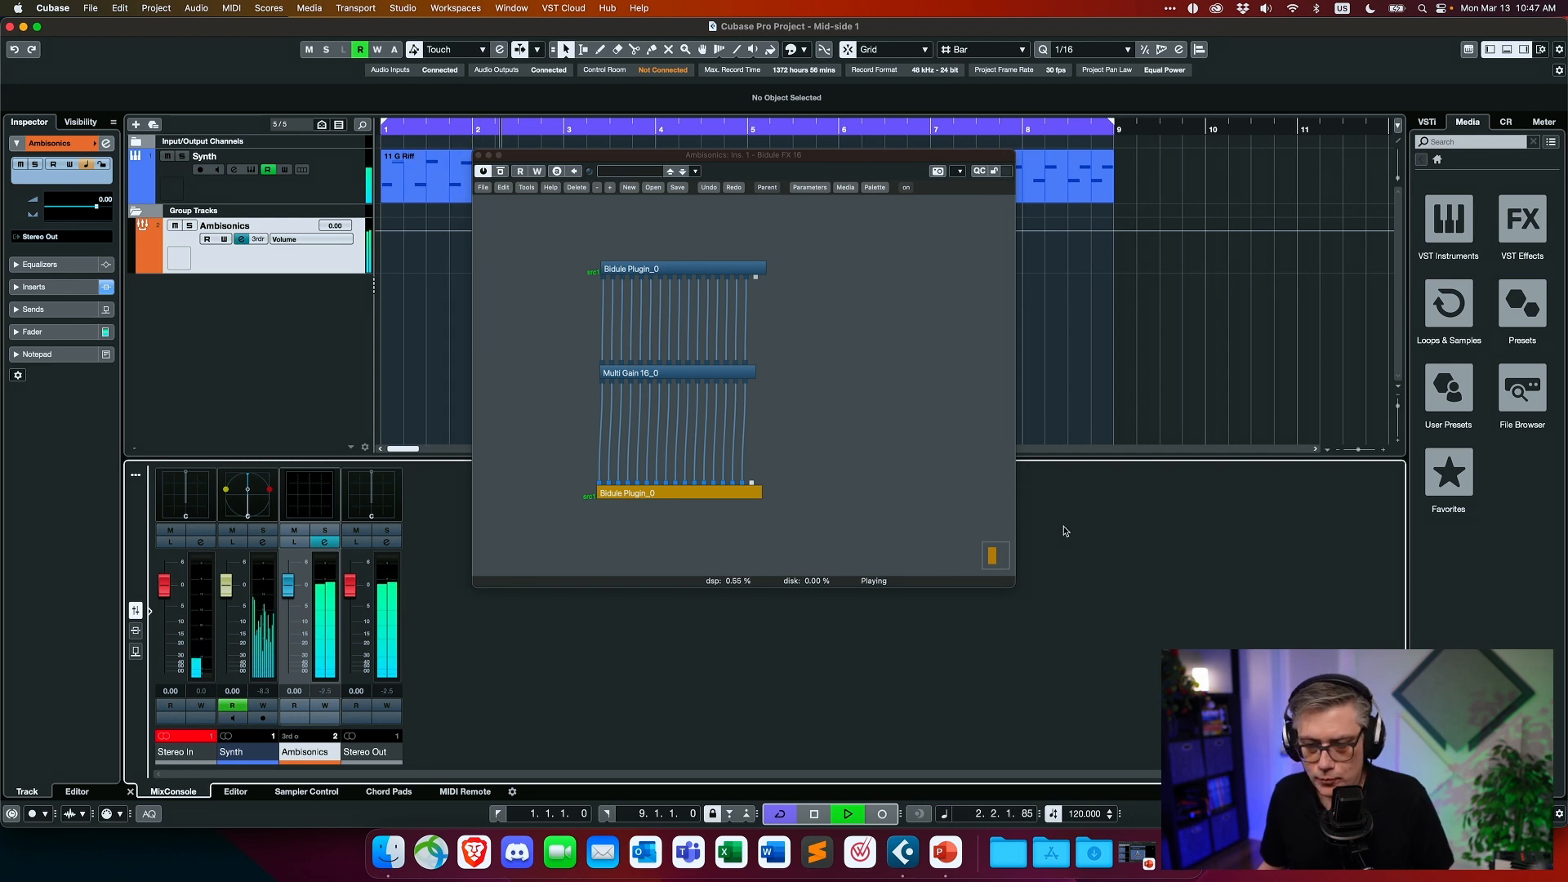
{"action": "key", "text": "space"}
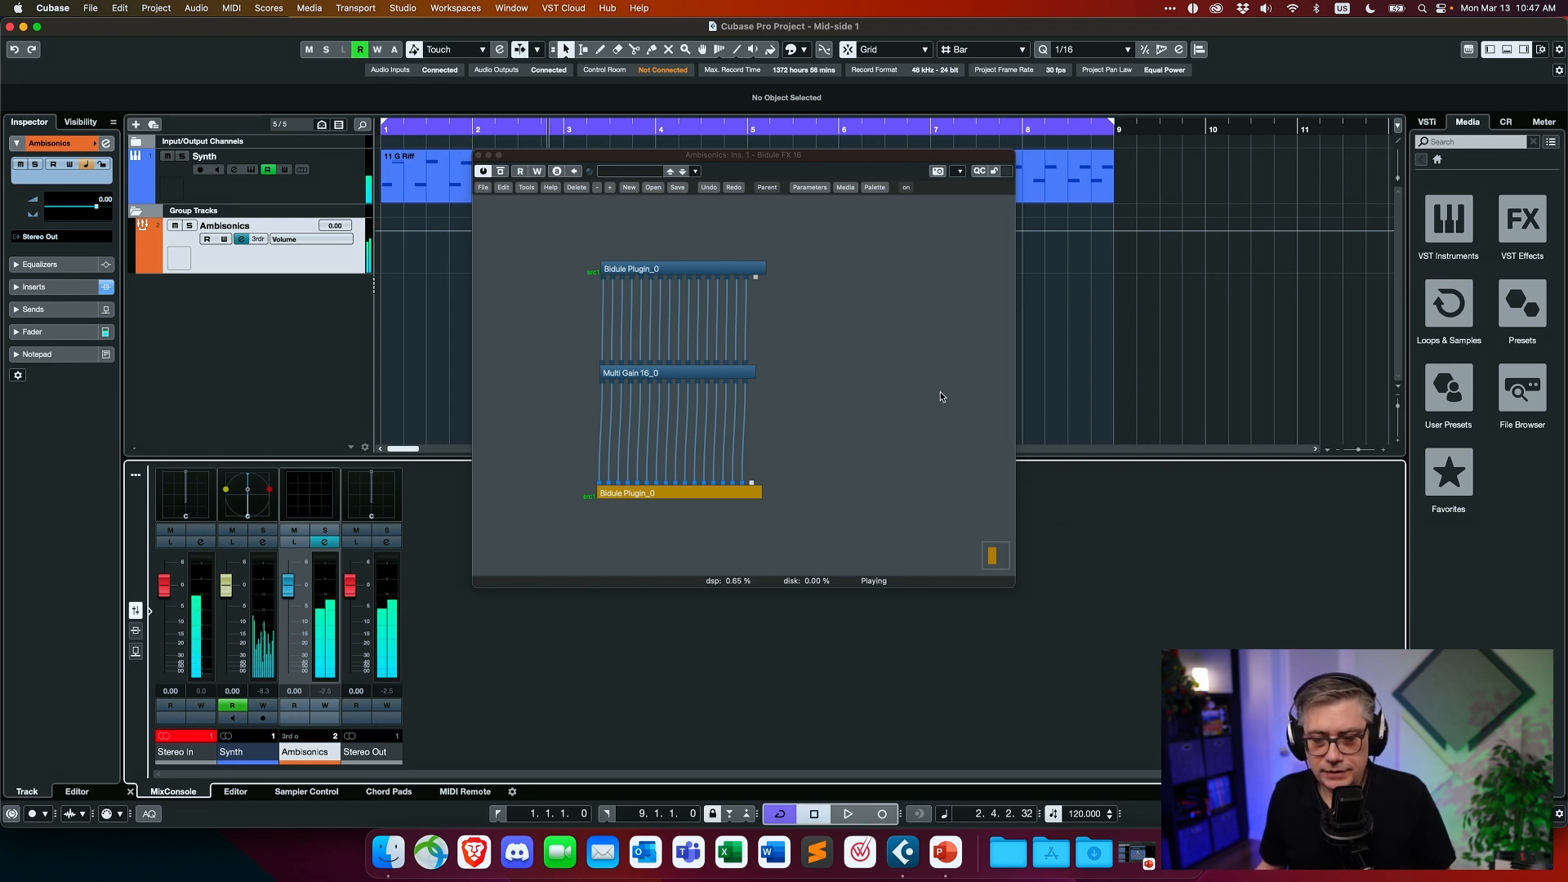
- Open the Multi Gain 16 module and mute strips 5 to 16, keeping only the first four strips active
{"action": "left_click", "coordinate": [704, 371]}
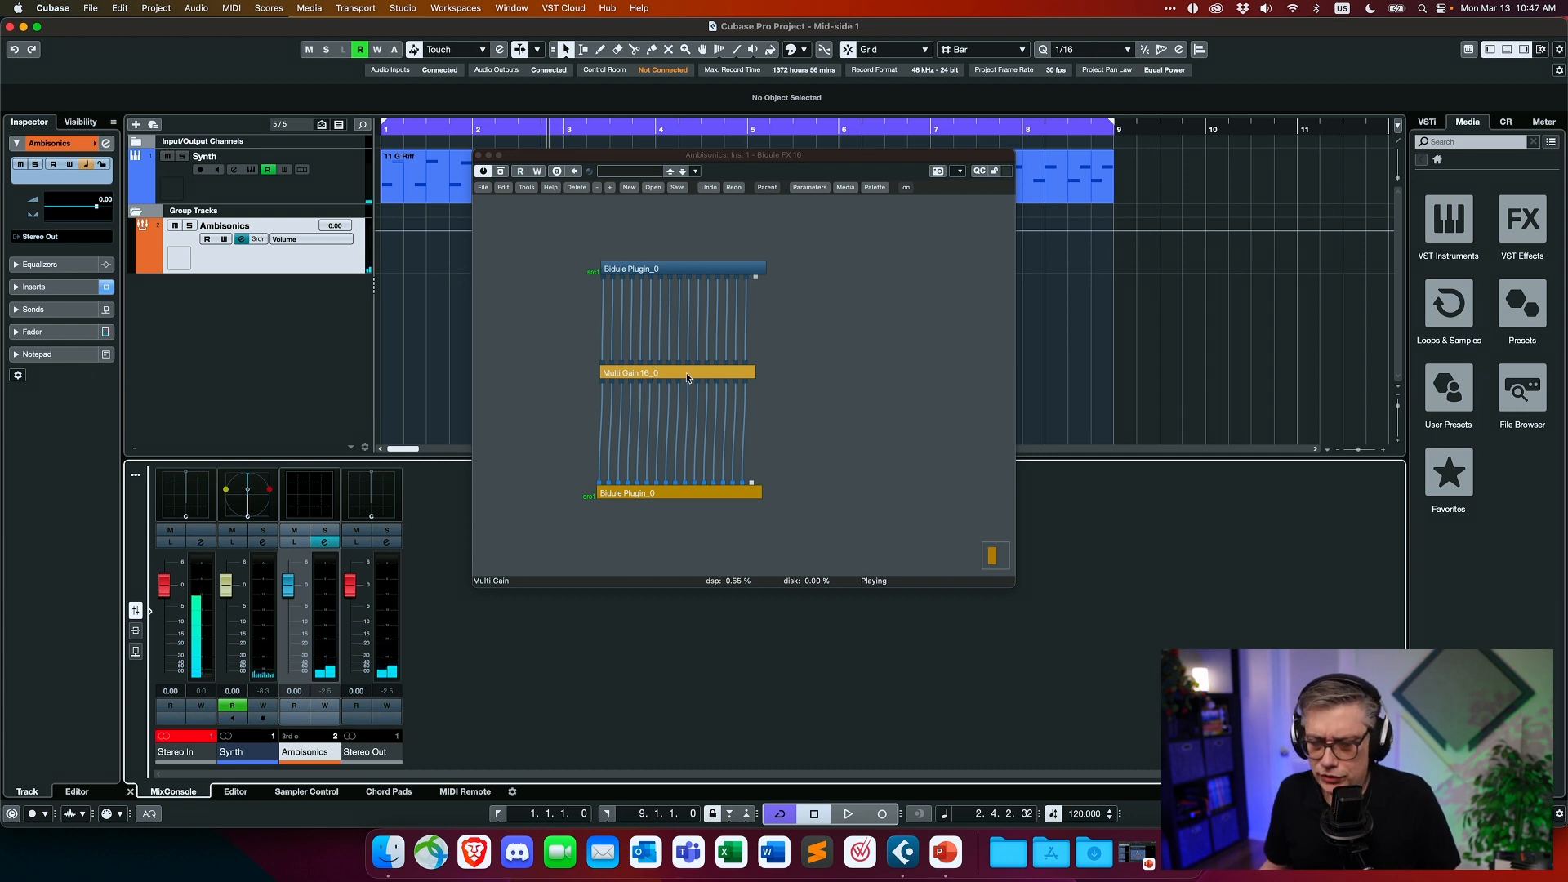
{"action": "left_click", "coordinate": [685, 375]}
{"action": "double_click", "coordinate": [684, 374]}
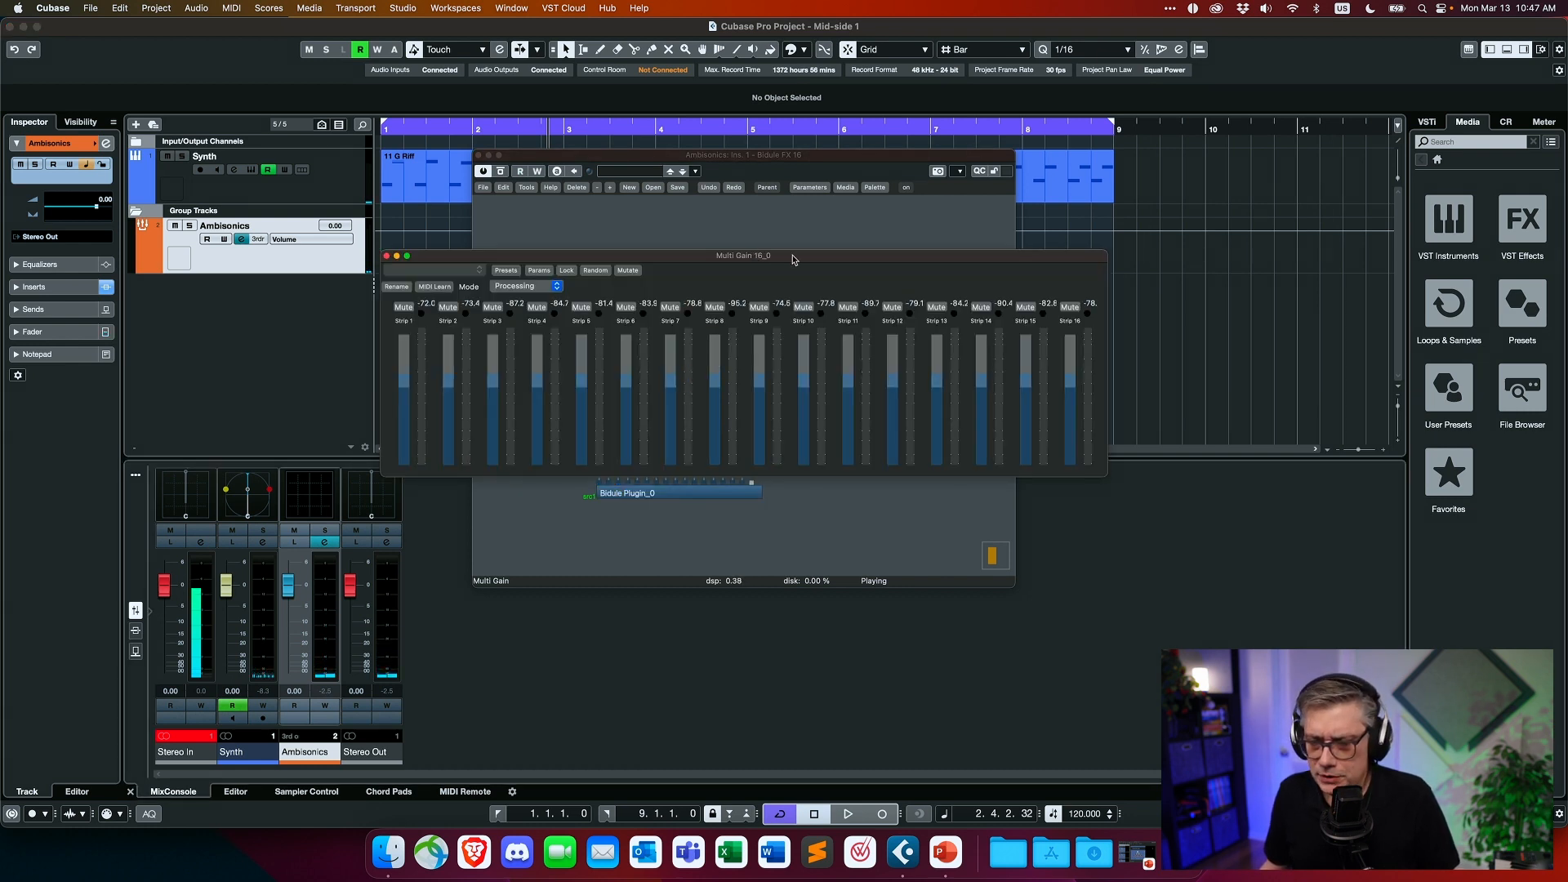
{"action": "left_click_drag", "start_coordinate": [792, 259], "coordinate": [608, 182]}
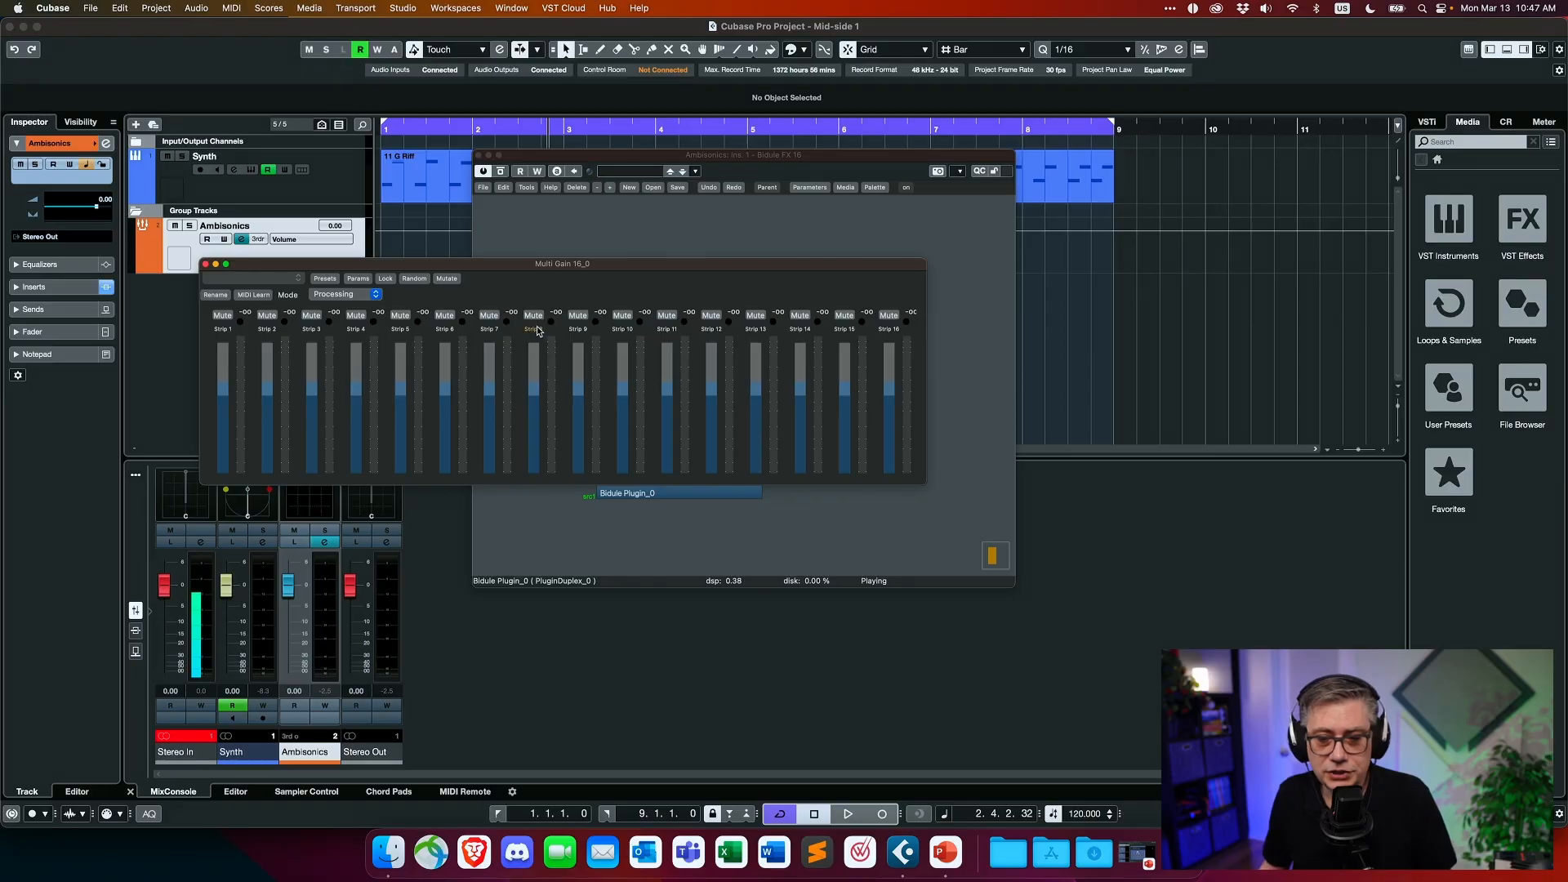
{"action": "left_click", "coordinate": [890, 316]}
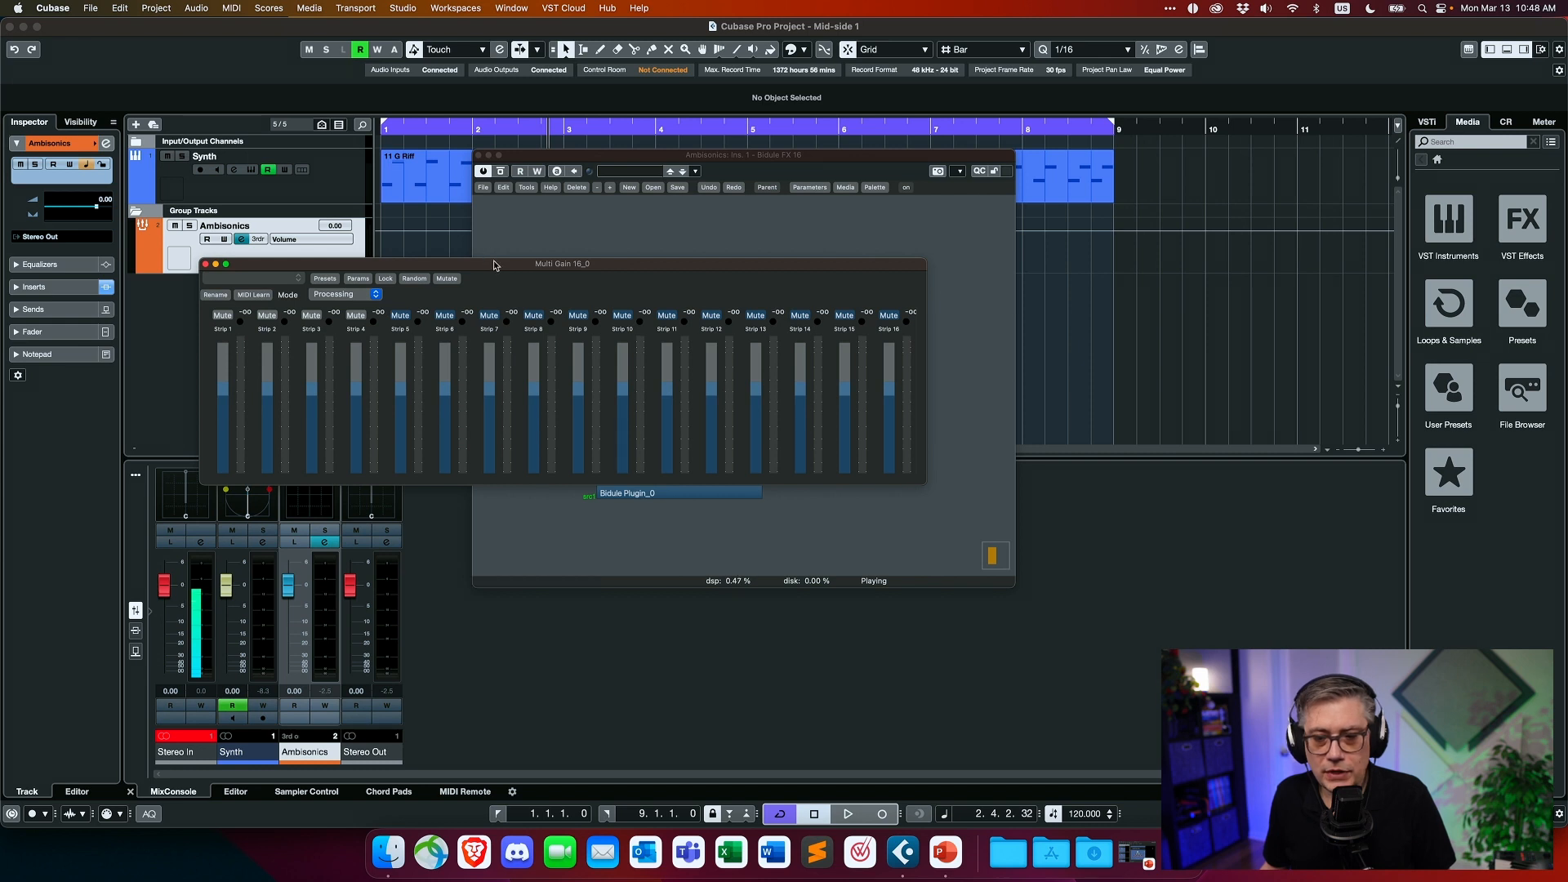
- Open the ab Decoder HOA of the Ambisonics channel beside the Multi Gain window and set it to 1OA
{"action": "left_click_drag", "start_coordinate": [493, 263], "coordinate": [848, 208]}
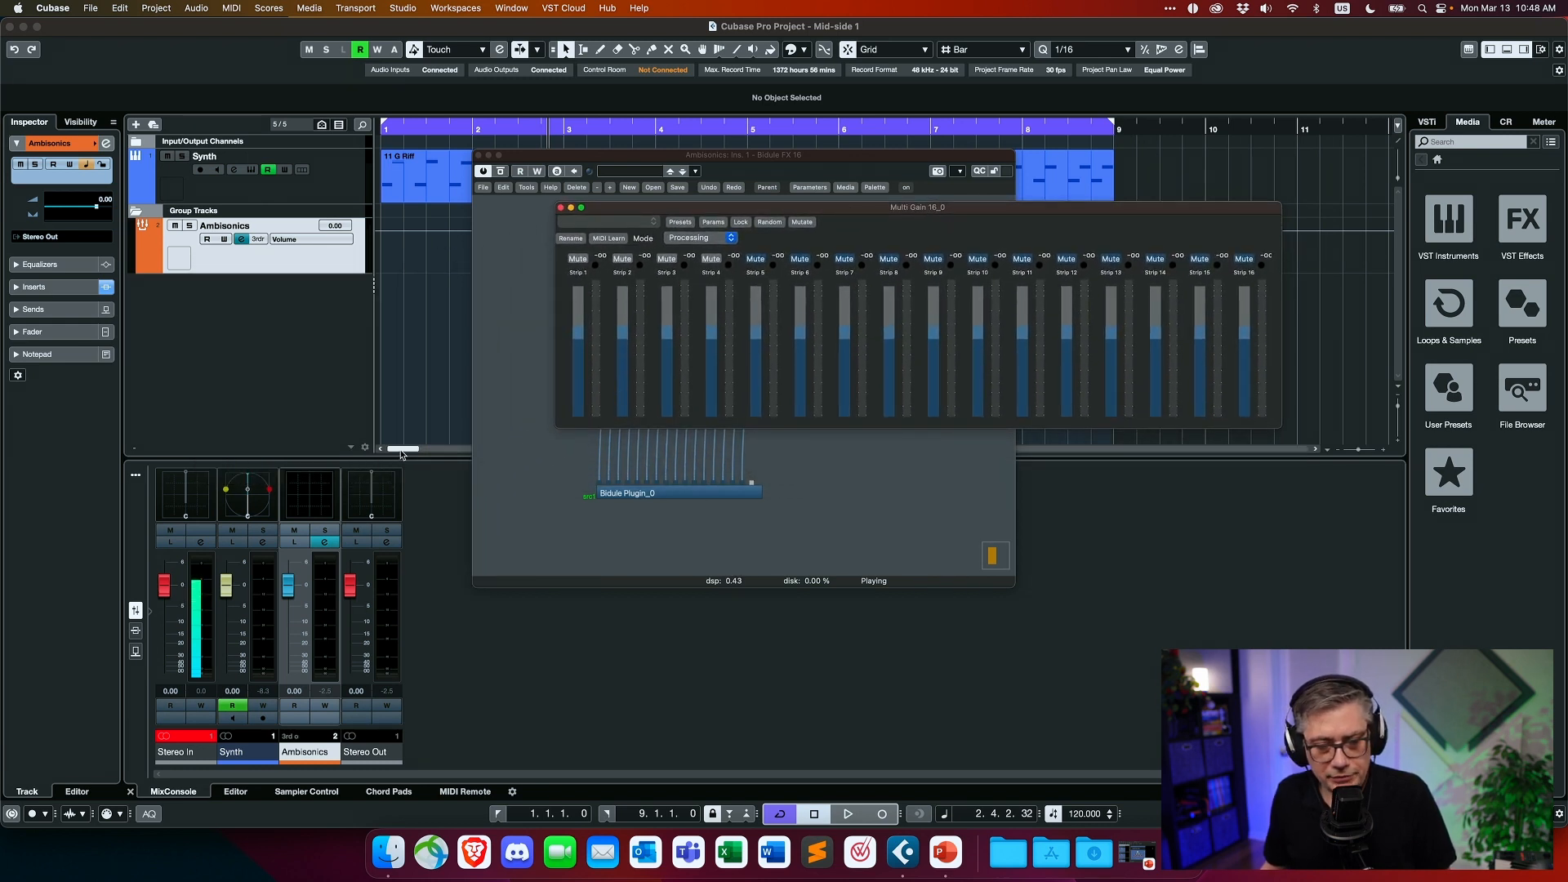
{"action": "double_click", "coordinate": [305, 499]}
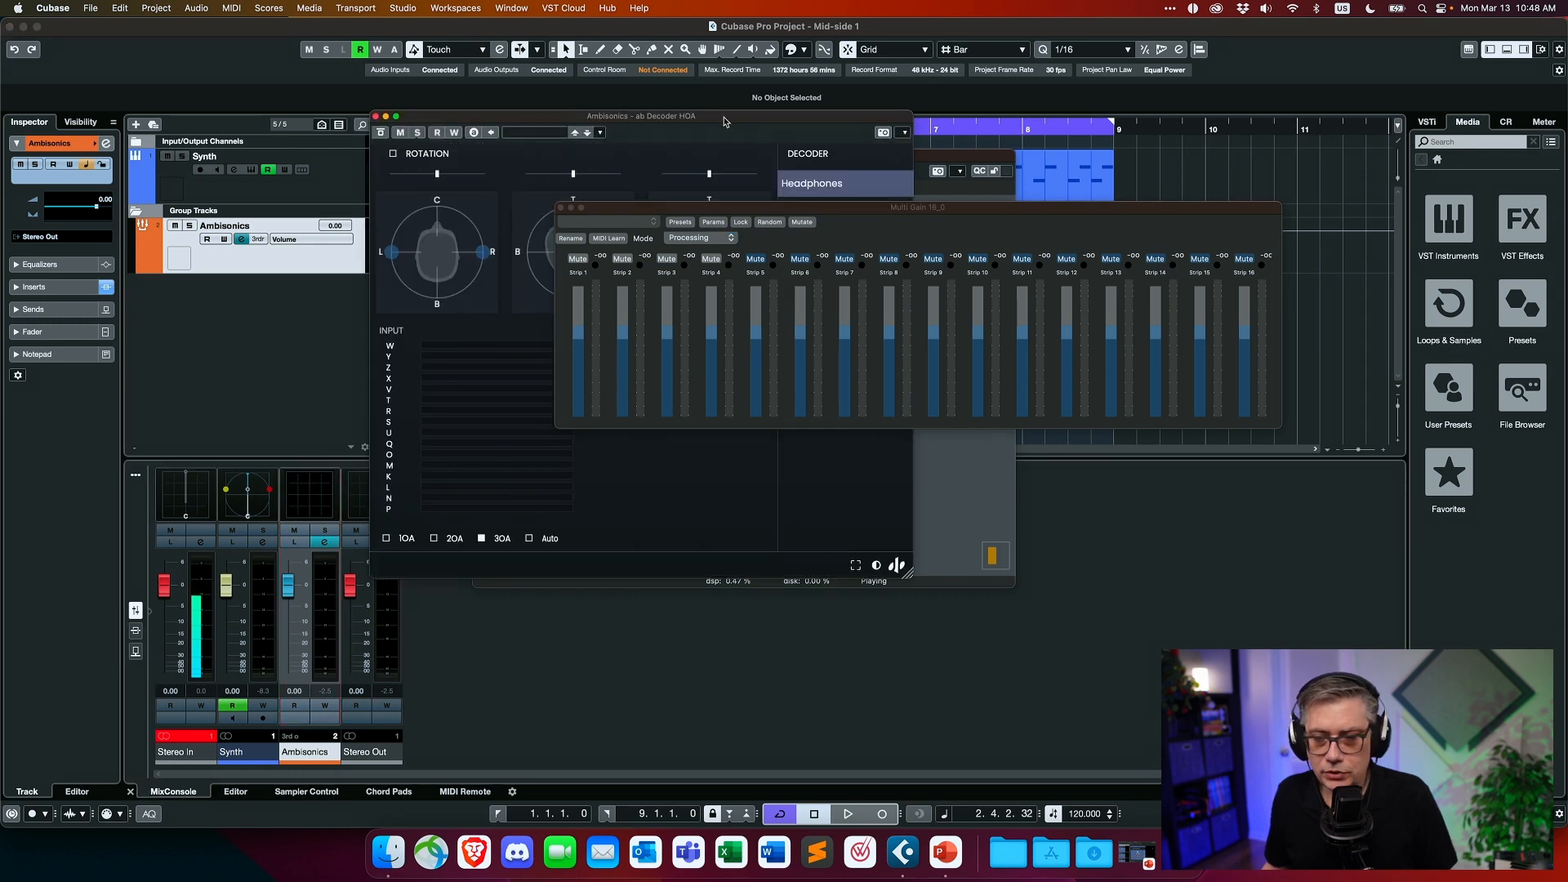
{"action": "left_click_drag", "start_coordinate": [723, 121], "coordinate": [453, 90]}
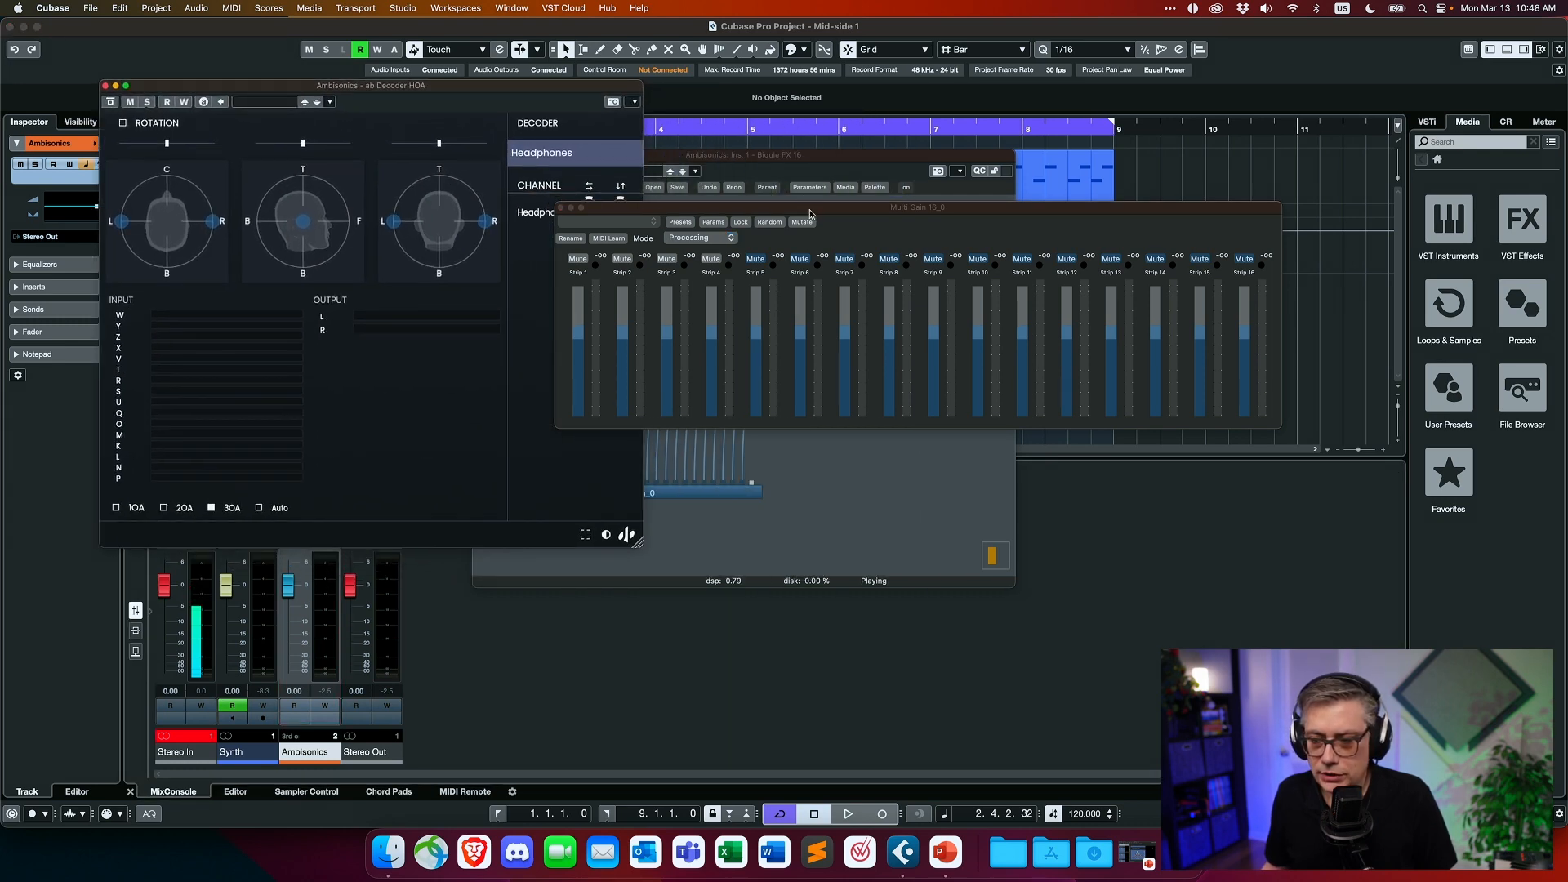
{"action": "left_click_drag", "start_coordinate": [810, 213], "coordinate": [856, 183]}
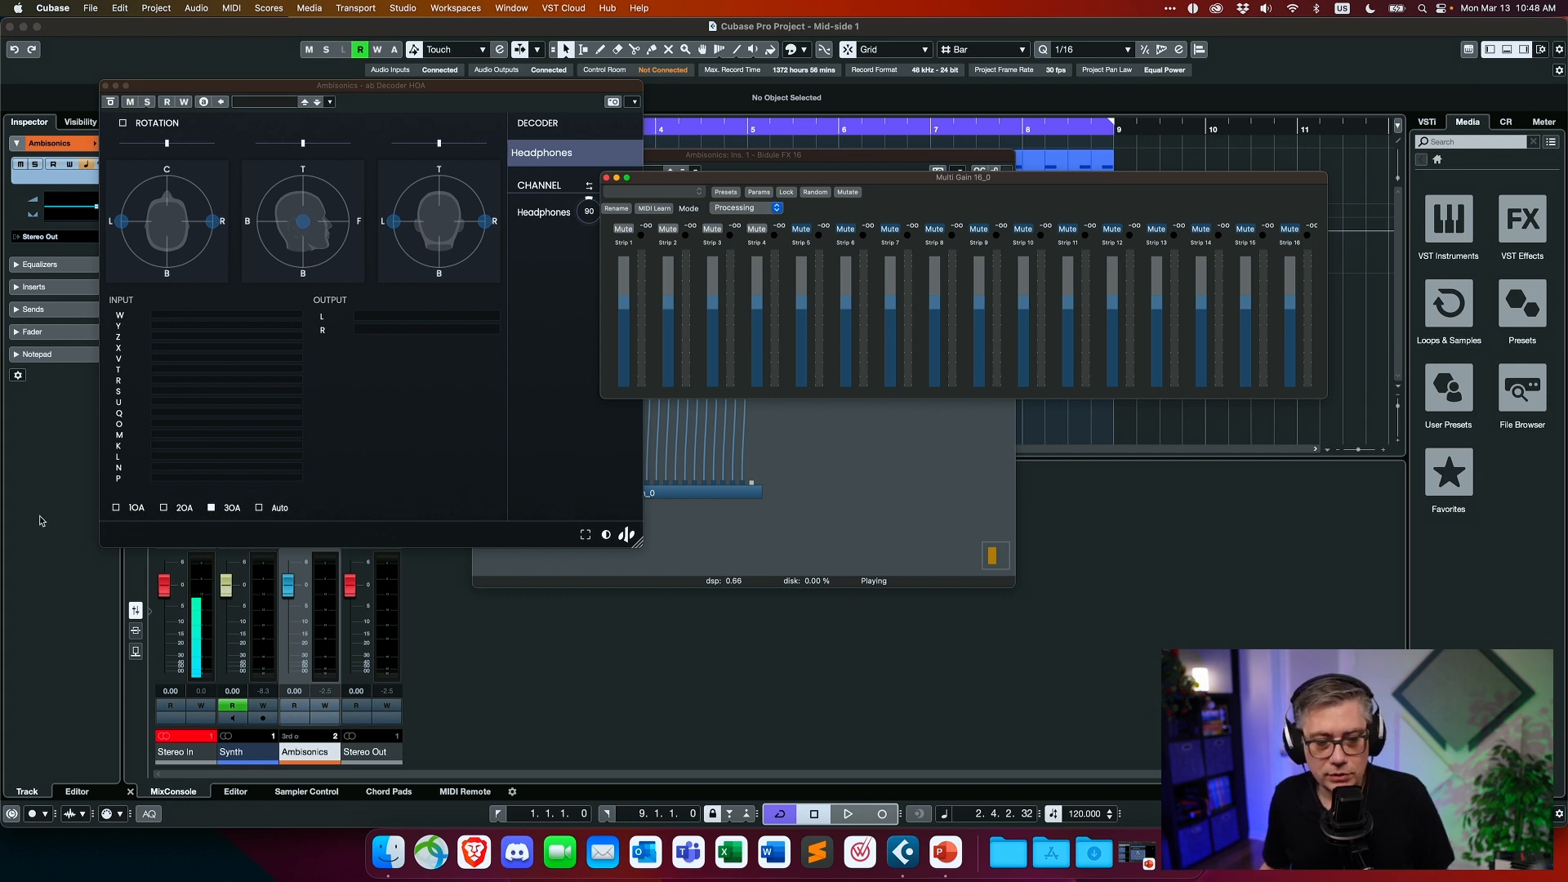
{"action": "left_click", "coordinate": [116, 508]}
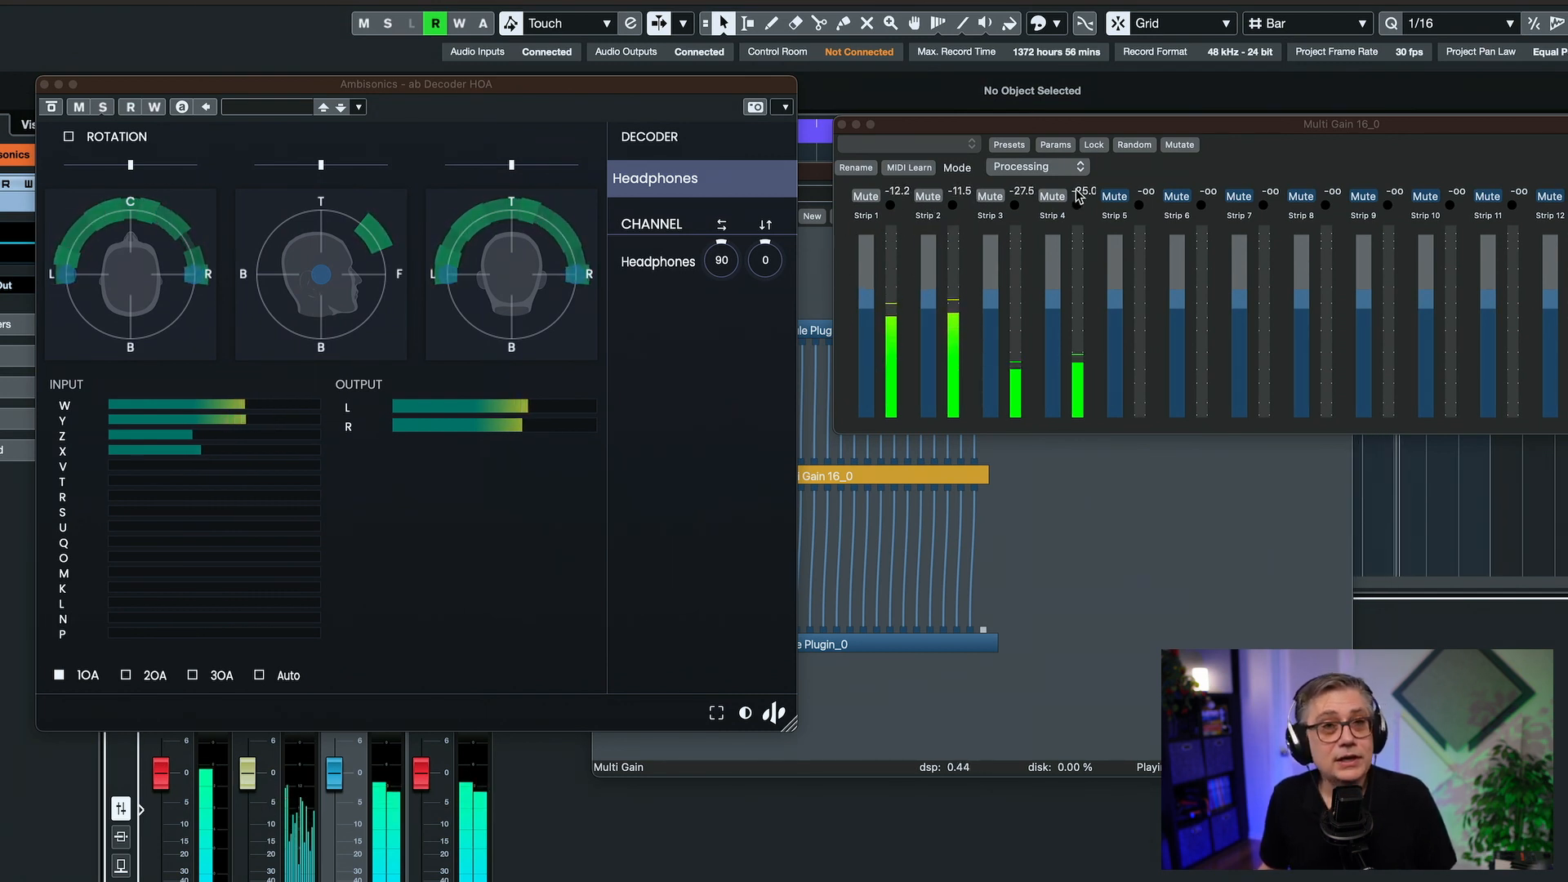
- Mute strips 2, 3 and 4 in Multi Gain 16 so that only the W channel is heard
{"action": "left_click", "coordinate": [928, 197]}
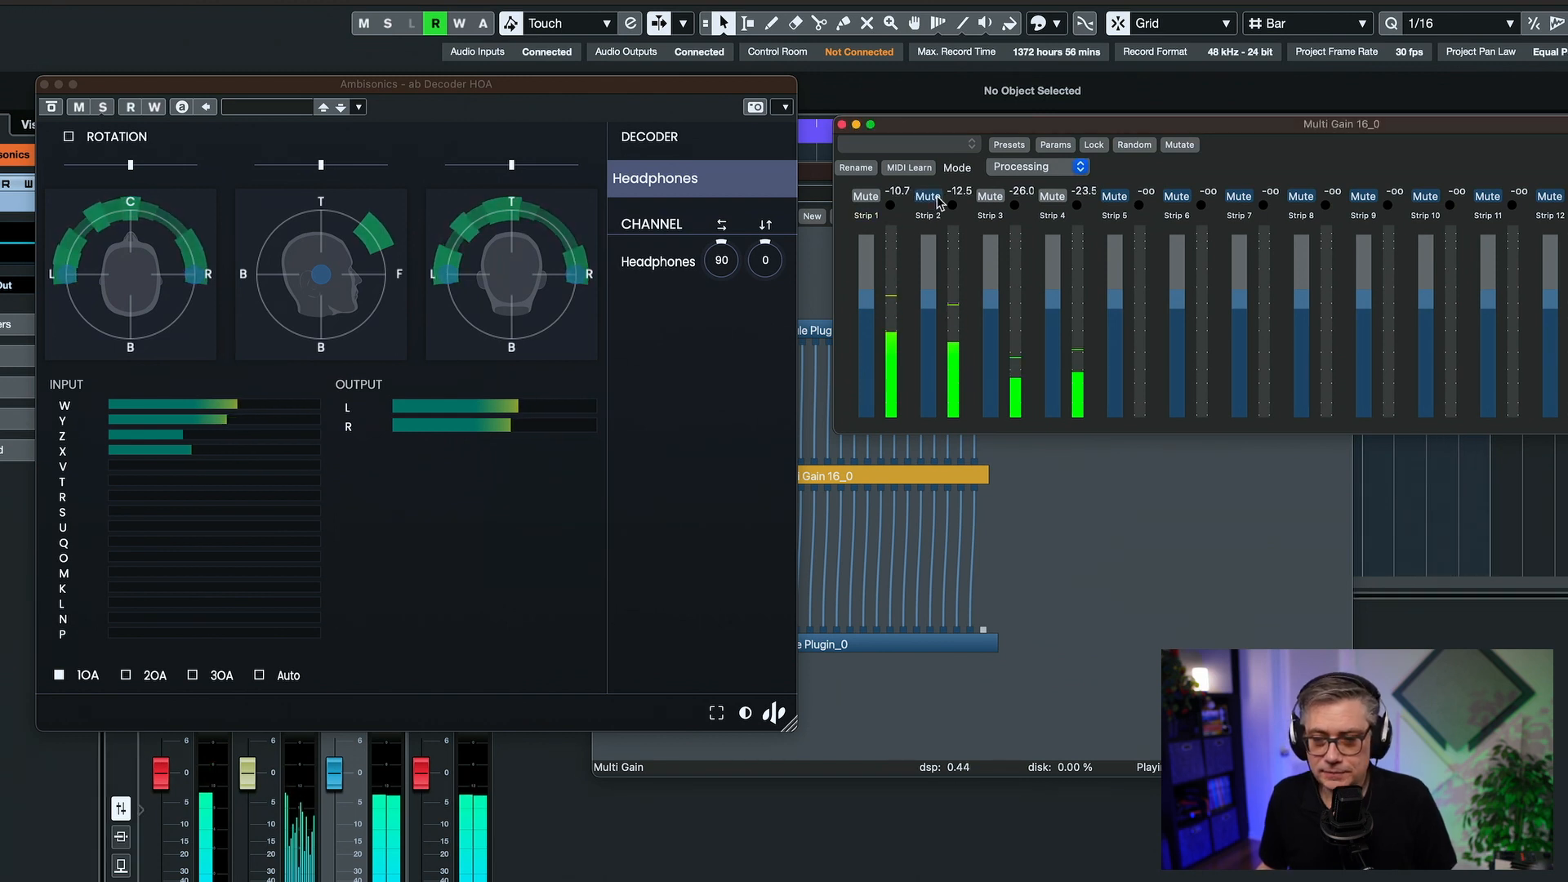
{"action": "left_click", "coordinate": [989, 197]}
{"action": "left_click", "coordinate": [1051, 197]}
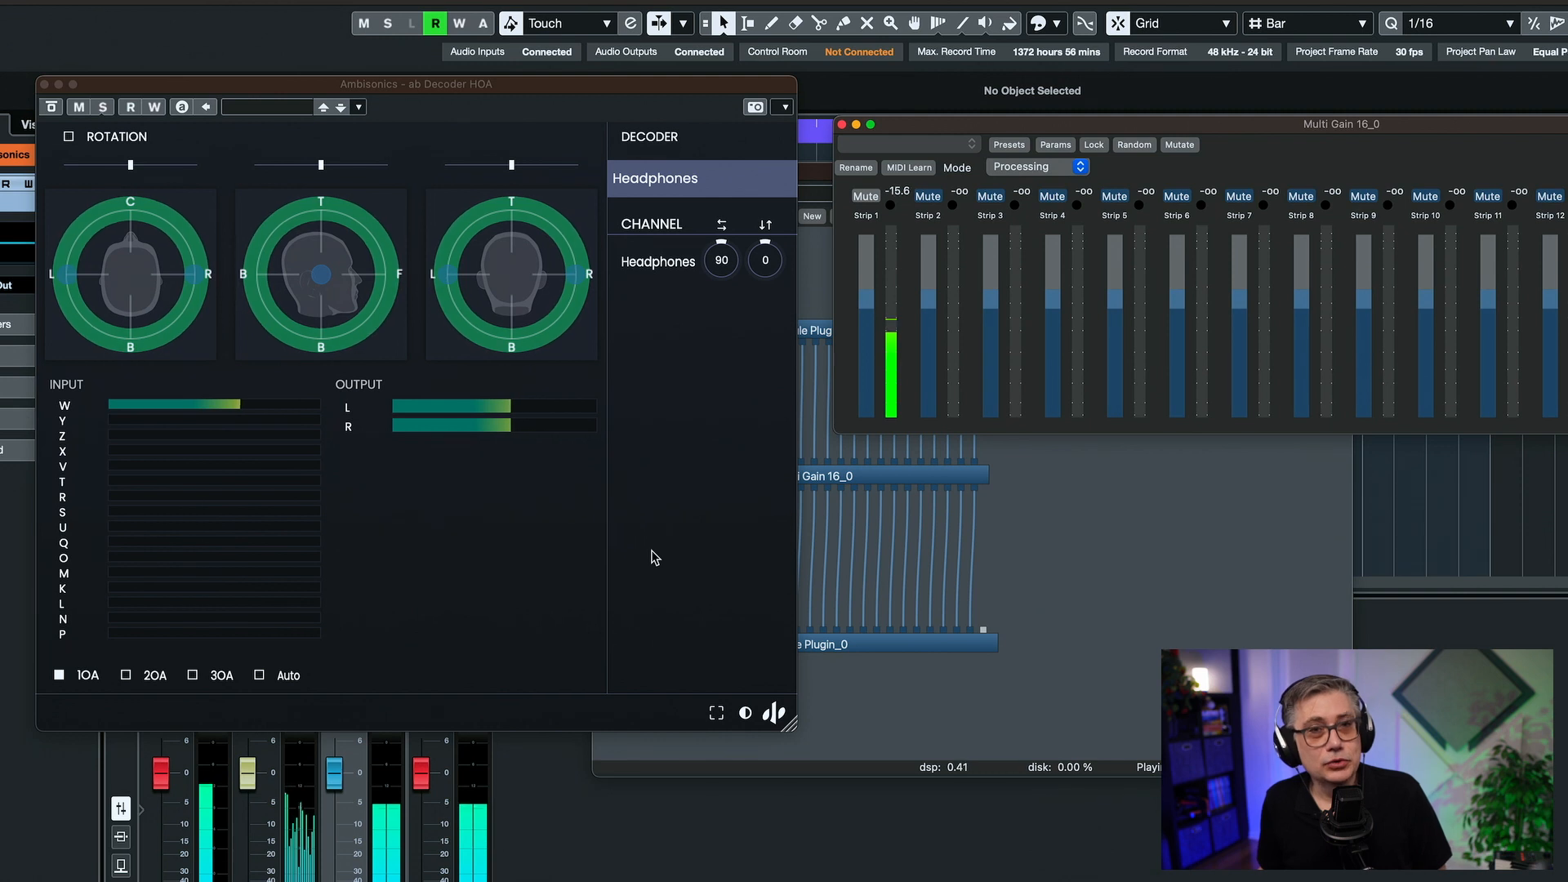
- Unmute strip 2 and widen the image by raising strip 2's gain and lowering strip 1's gain
{"action": "left_click", "coordinate": [930, 196]}
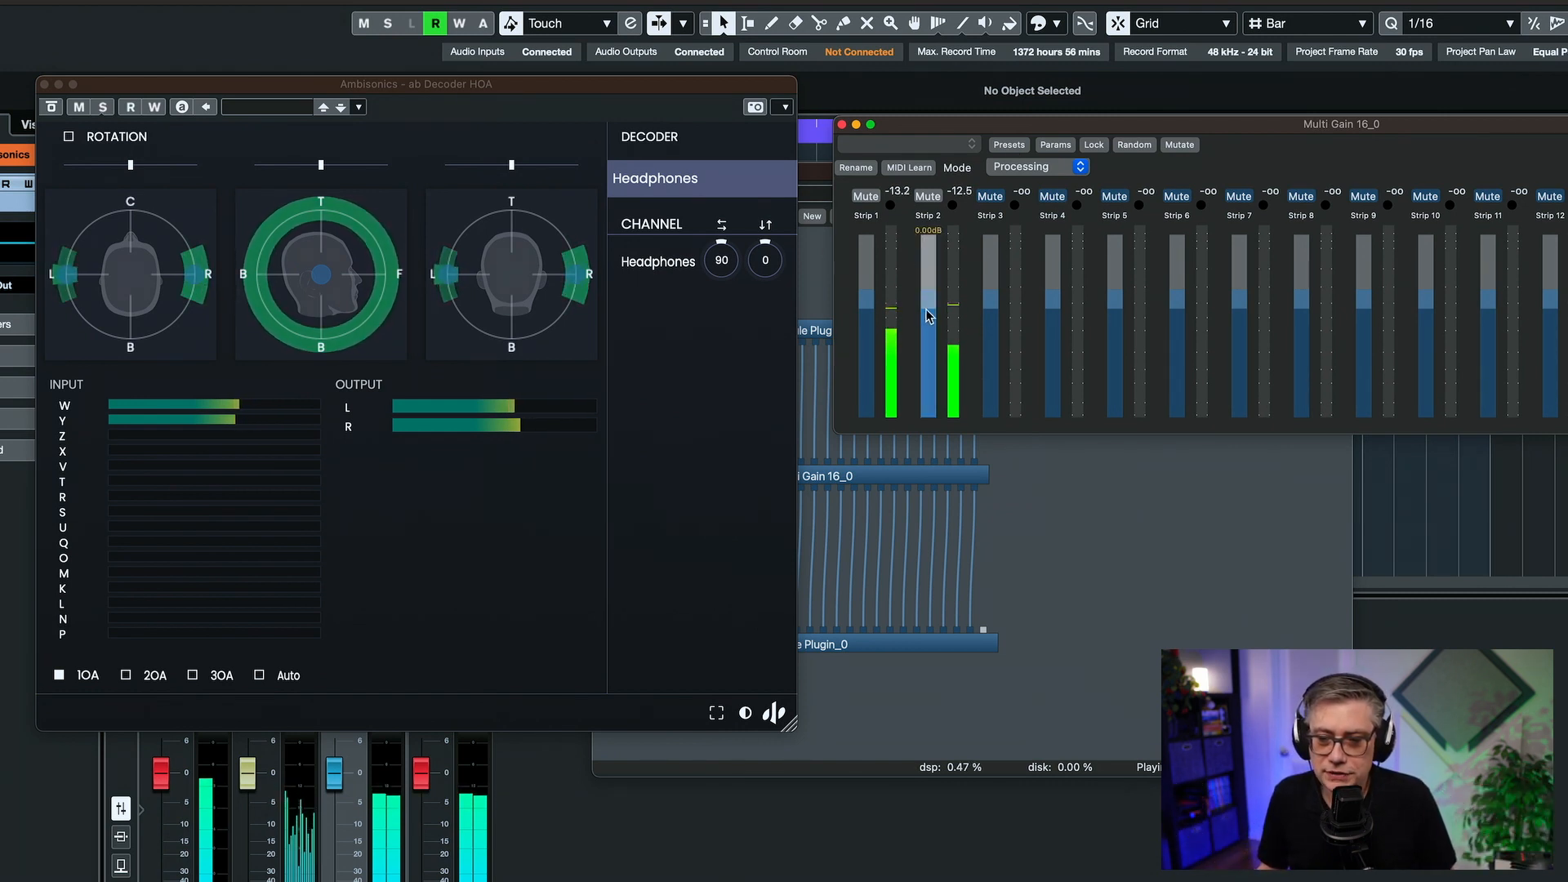
{"action": "mouse_move", "coordinate": [925, 302]}
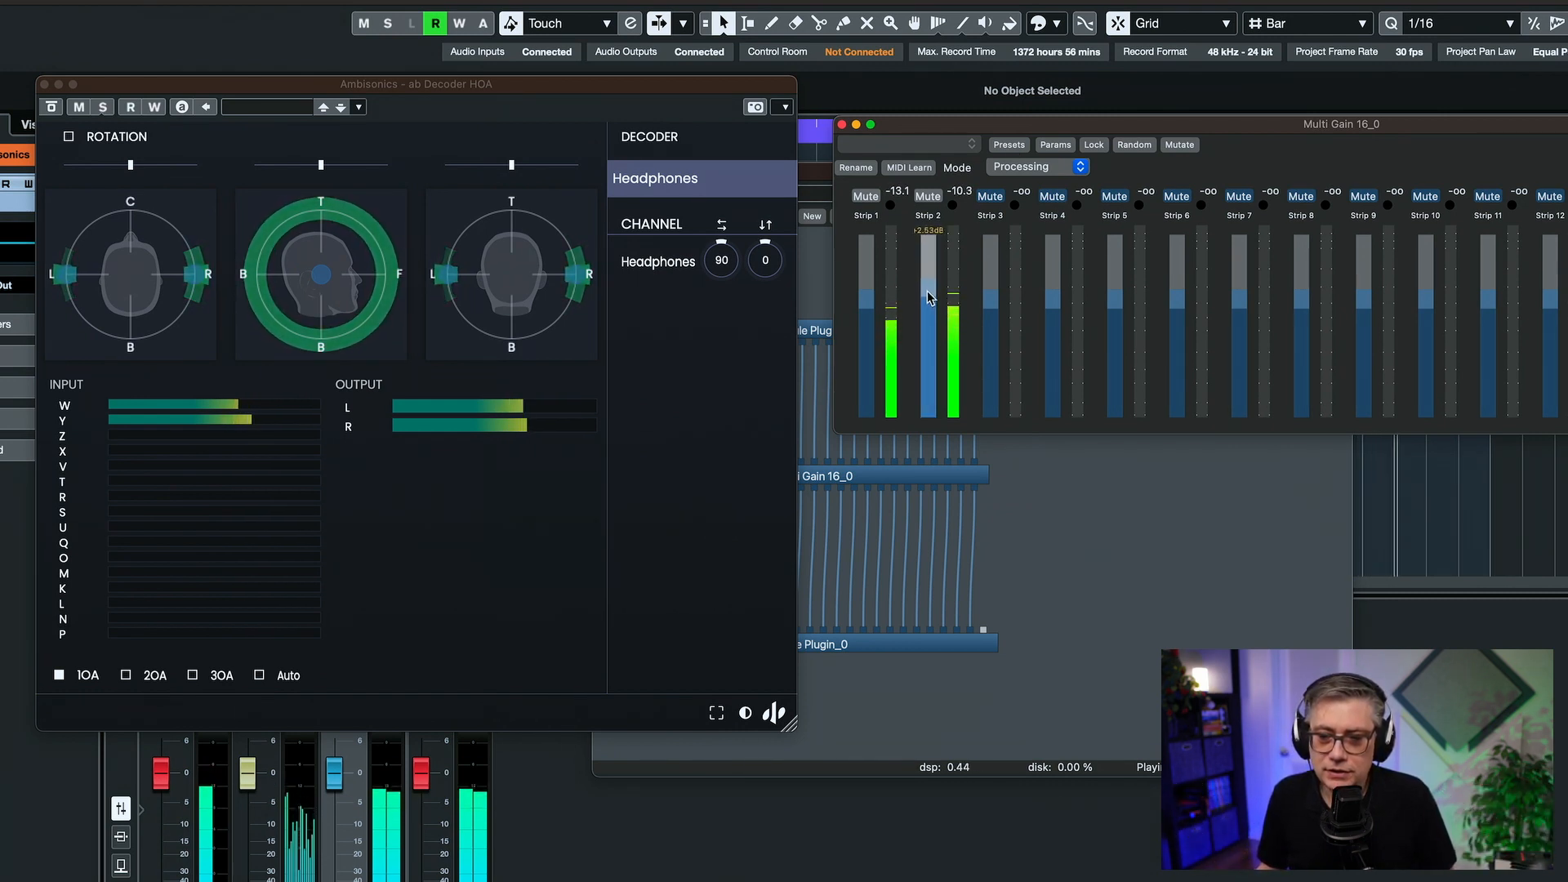
{"action": "mouse_move", "coordinate": [865, 312]}
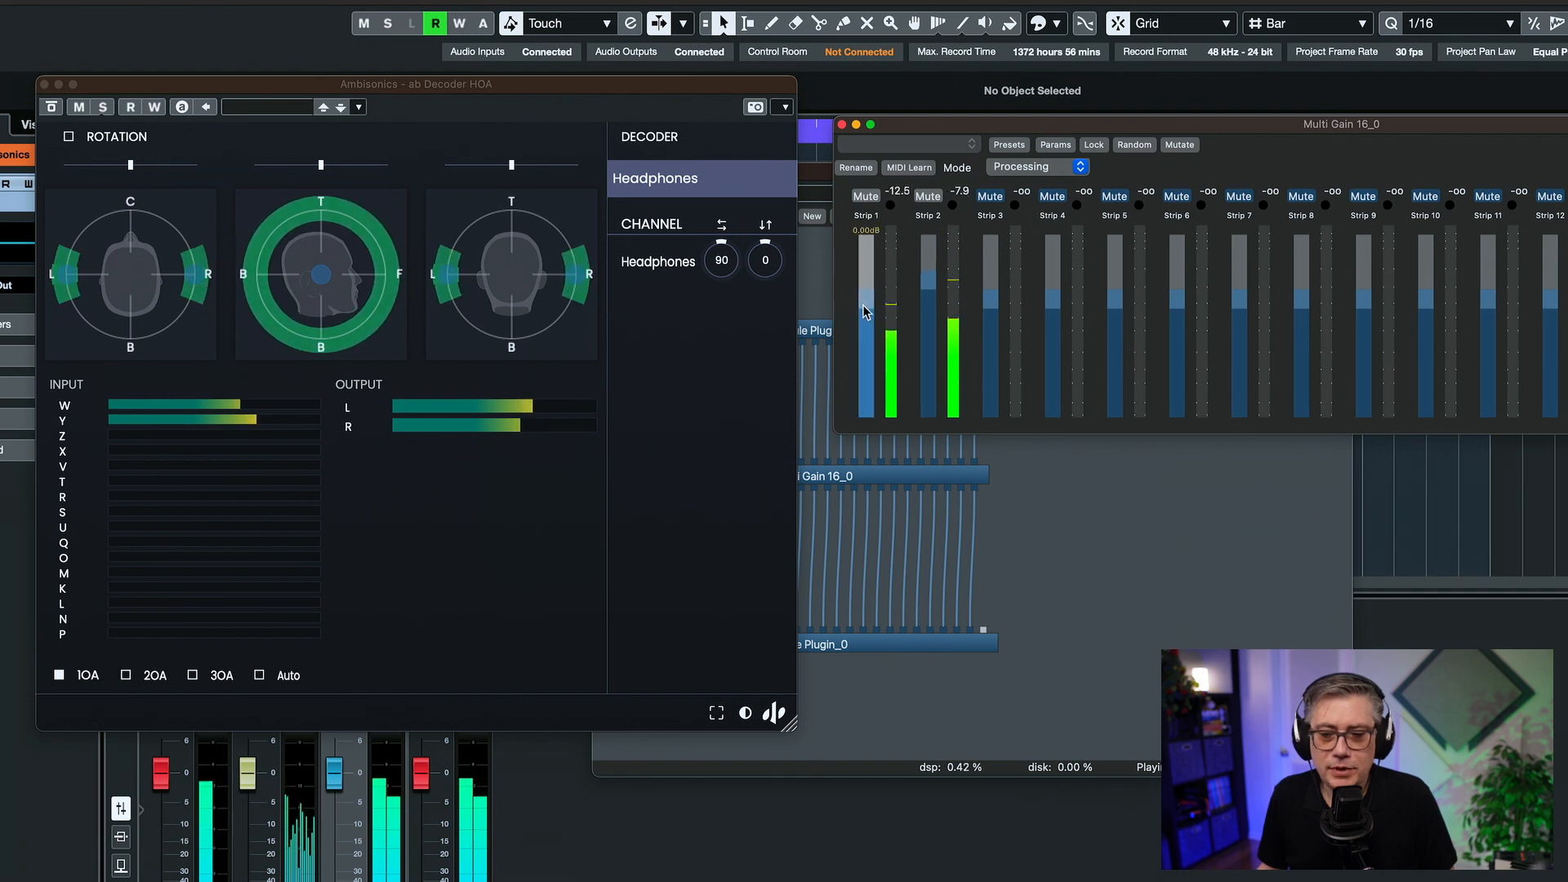
{"action": "left_click_drag", "start_coordinate": [863, 323], "coordinate": [868, 341]}
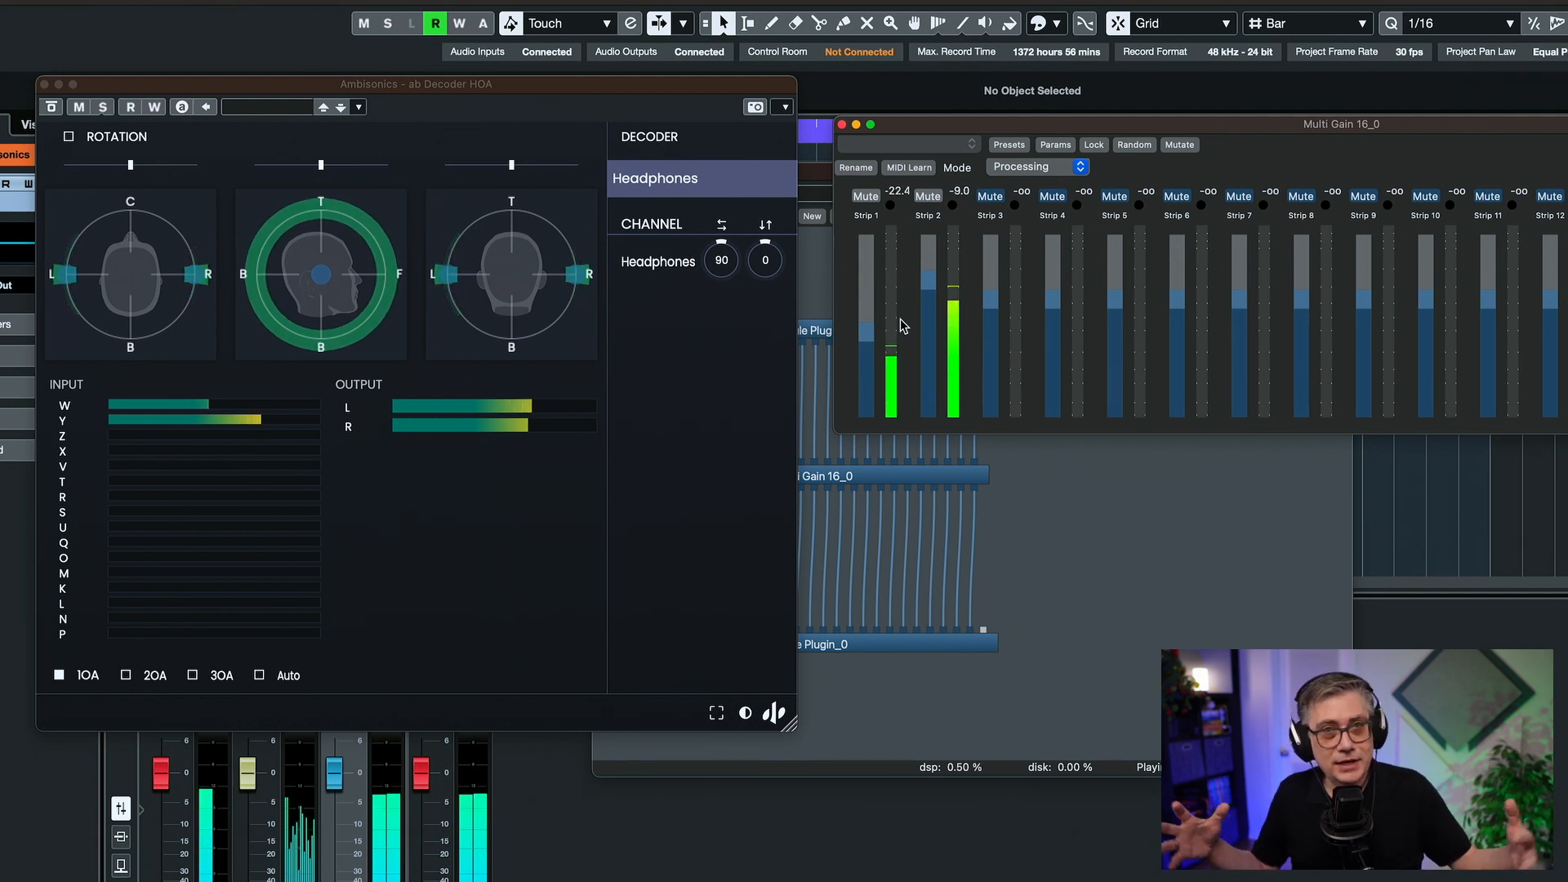
{"action": "left_click", "coordinate": [1007, 318]}
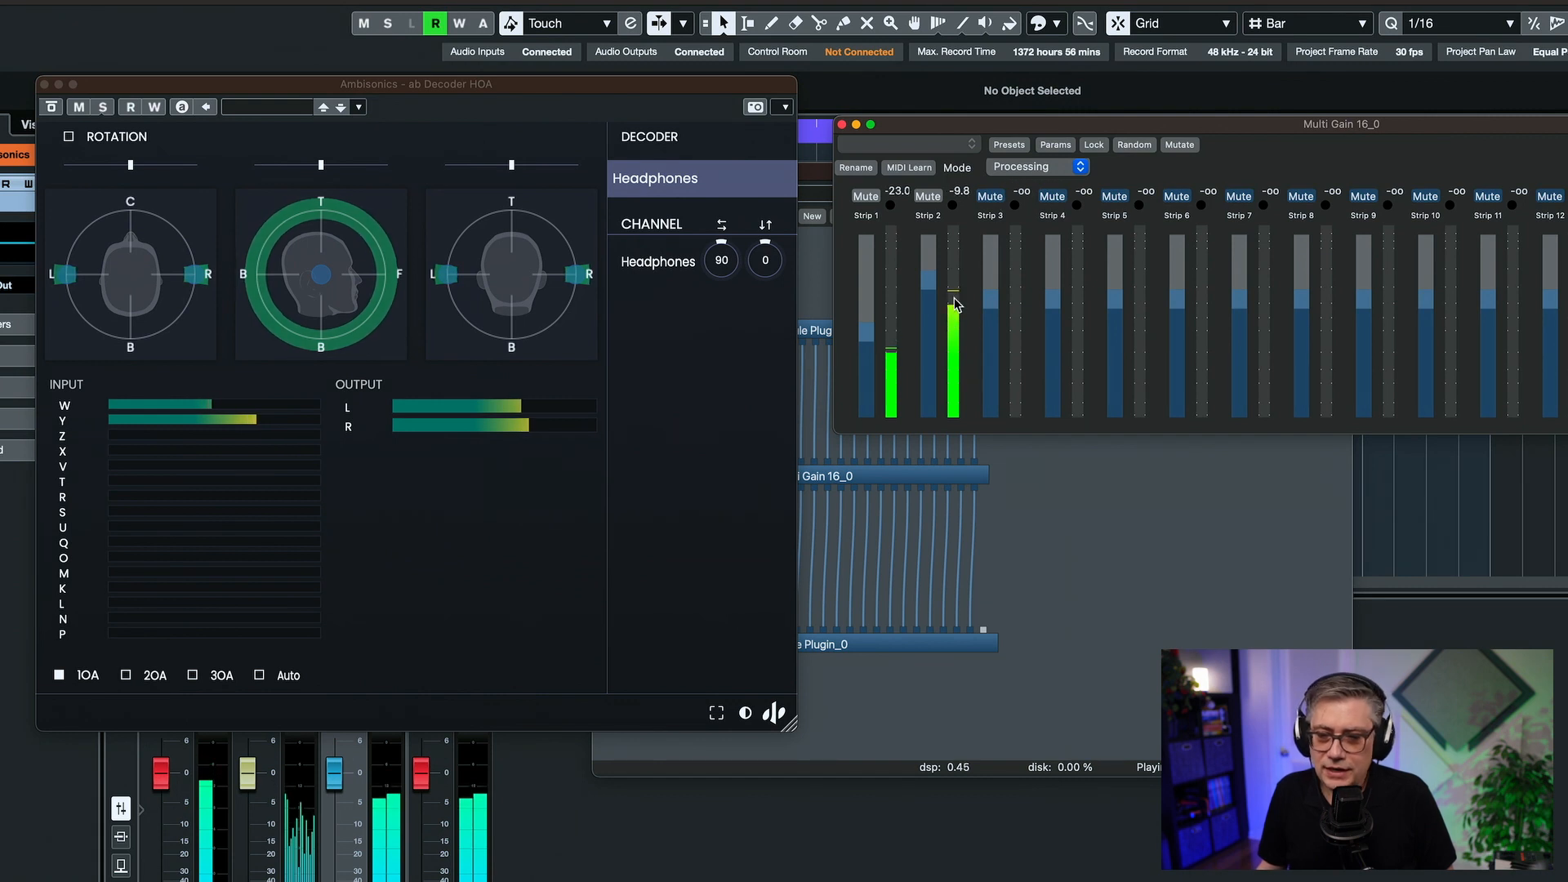
- Unmute strips 3 and 4 in Multi Gain 16 and resume playback
{"action": "left_click", "coordinate": [990, 197]}
{"action": "left_click", "coordinate": [1052, 196]}
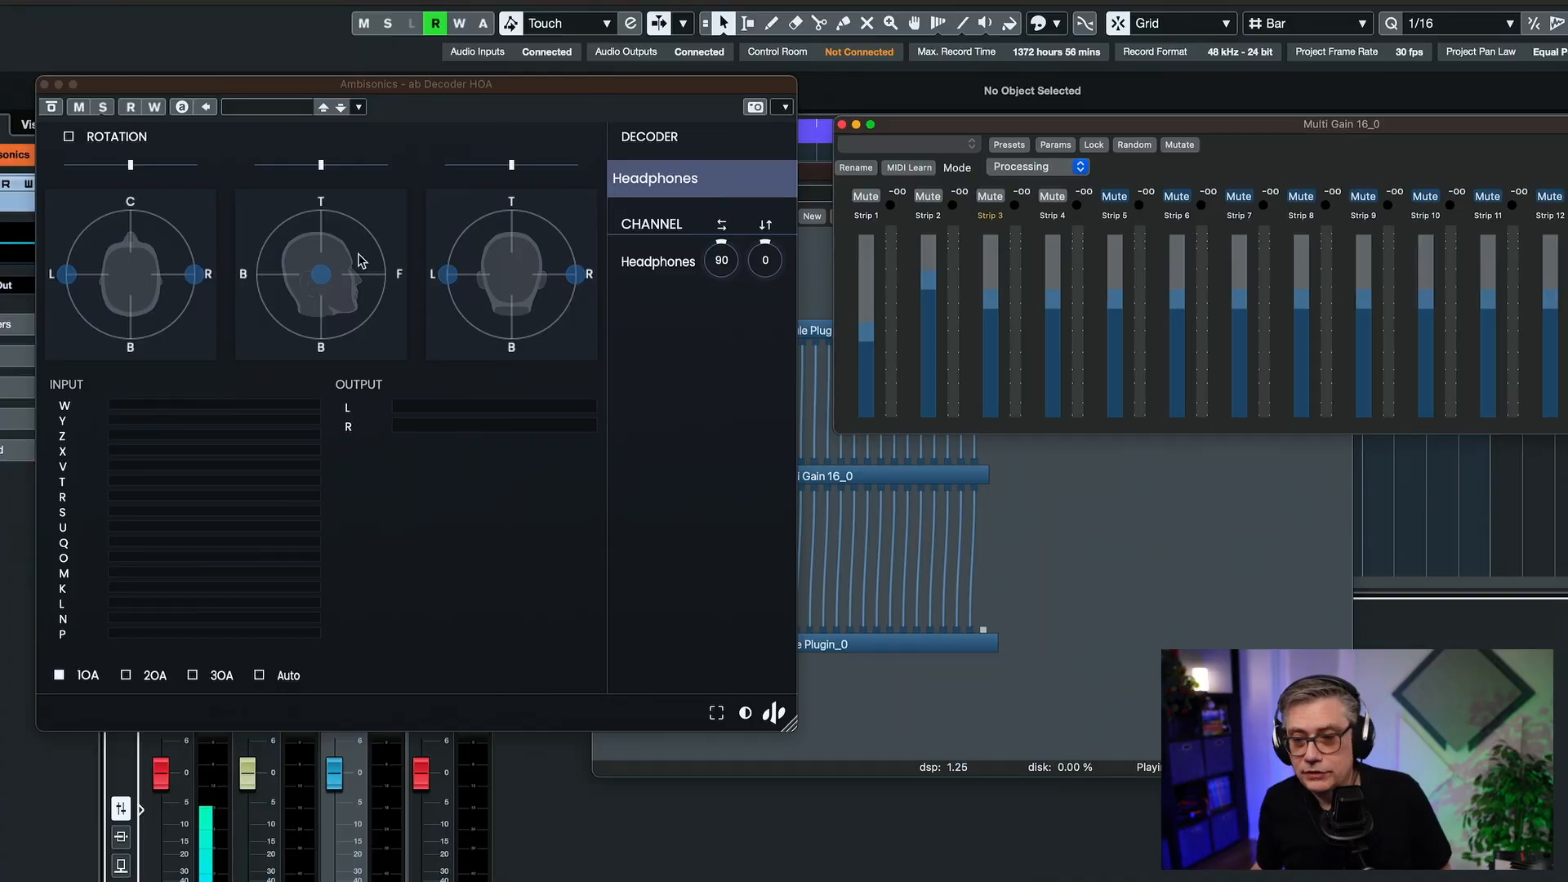
{"action": "left_click", "coordinate": [1454, 879]}
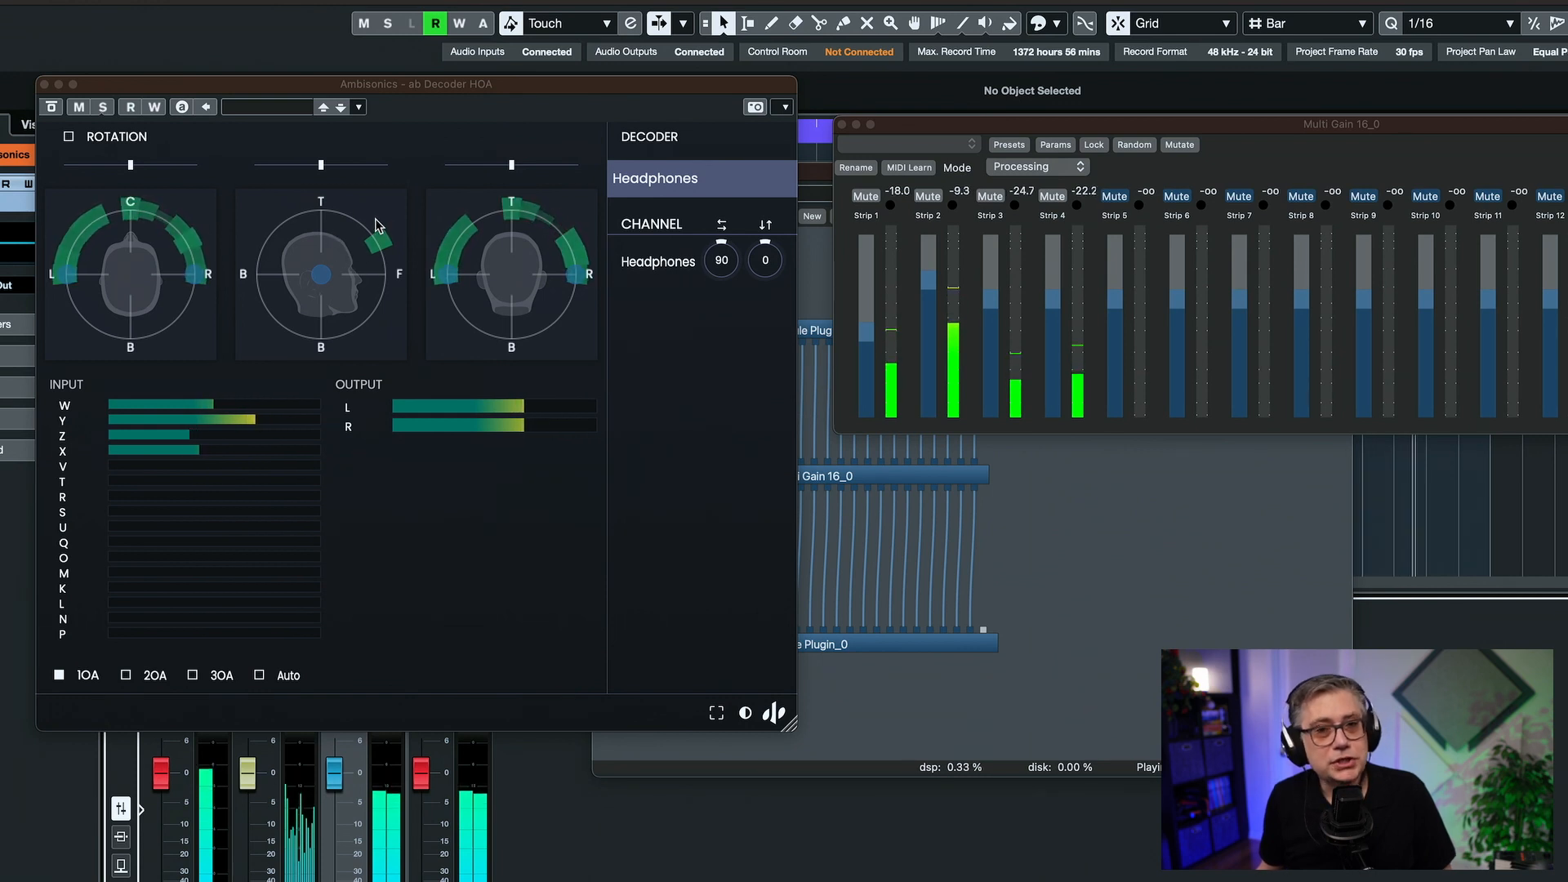
- Raise the gain of strip 3, and raise strip 4 to about +6.1 dB
{"action": "left_click", "coordinate": [989, 301]}
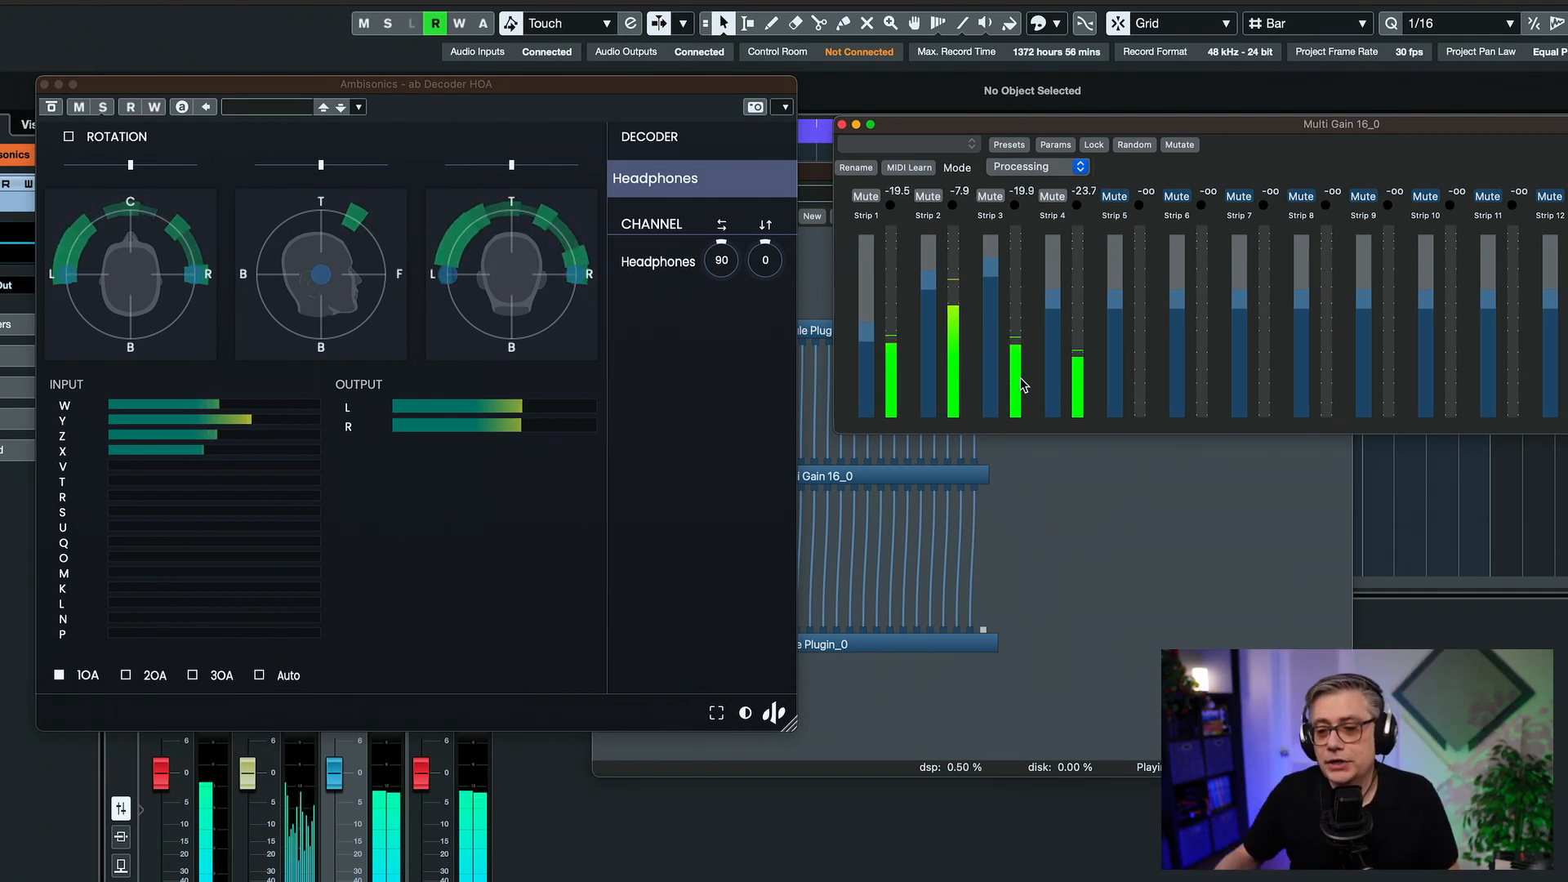
{"action": "mouse_move", "coordinate": [1054, 305]}
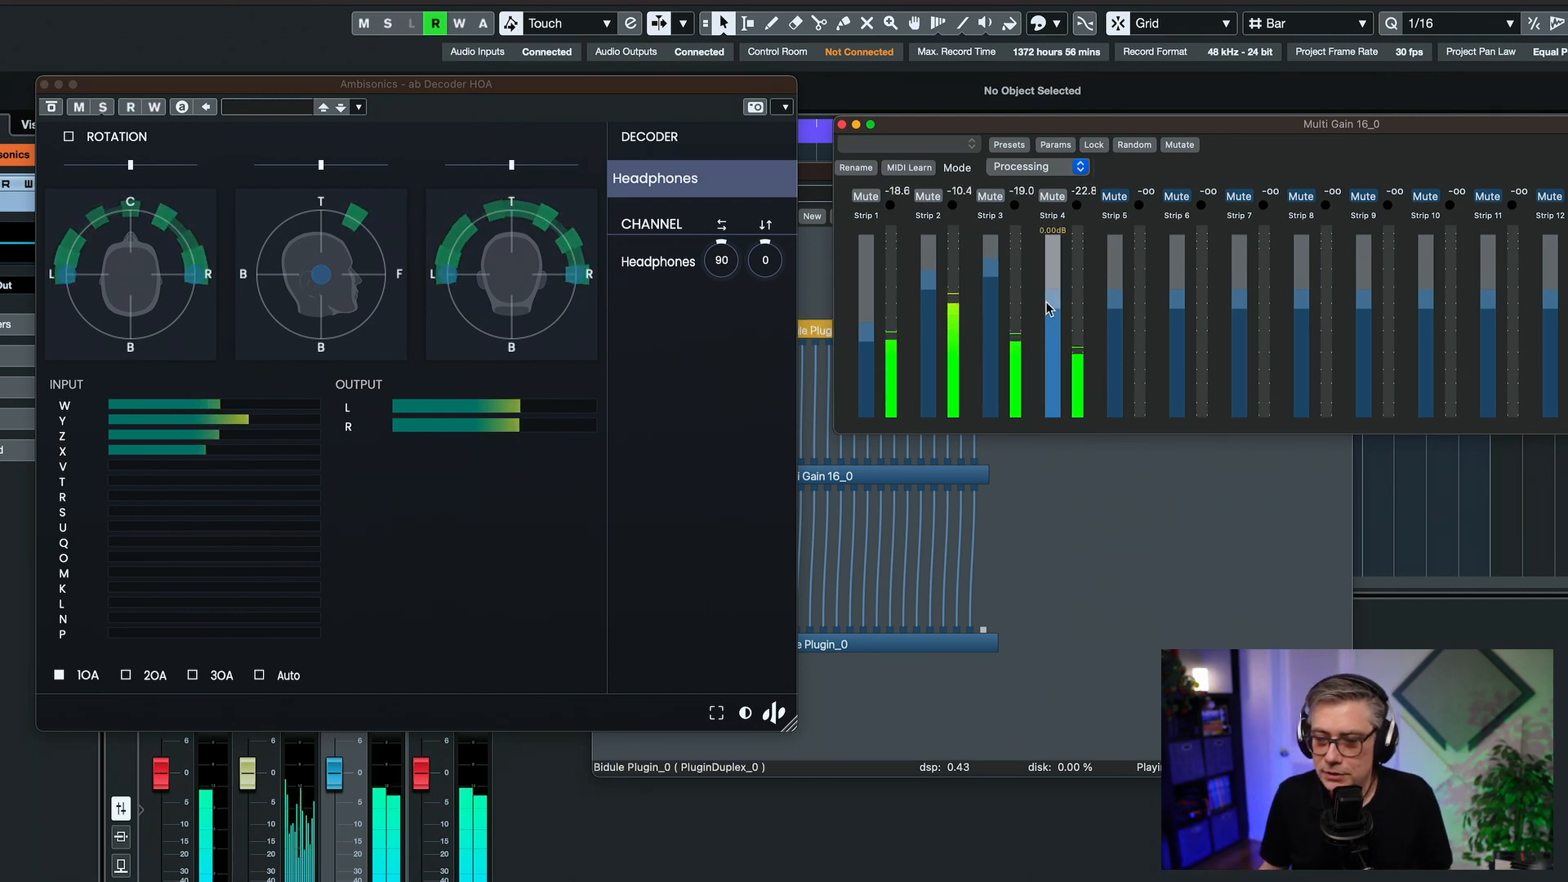
{"action": "left_click_drag", "start_coordinate": [1049, 302], "coordinate": [1052, 288]}
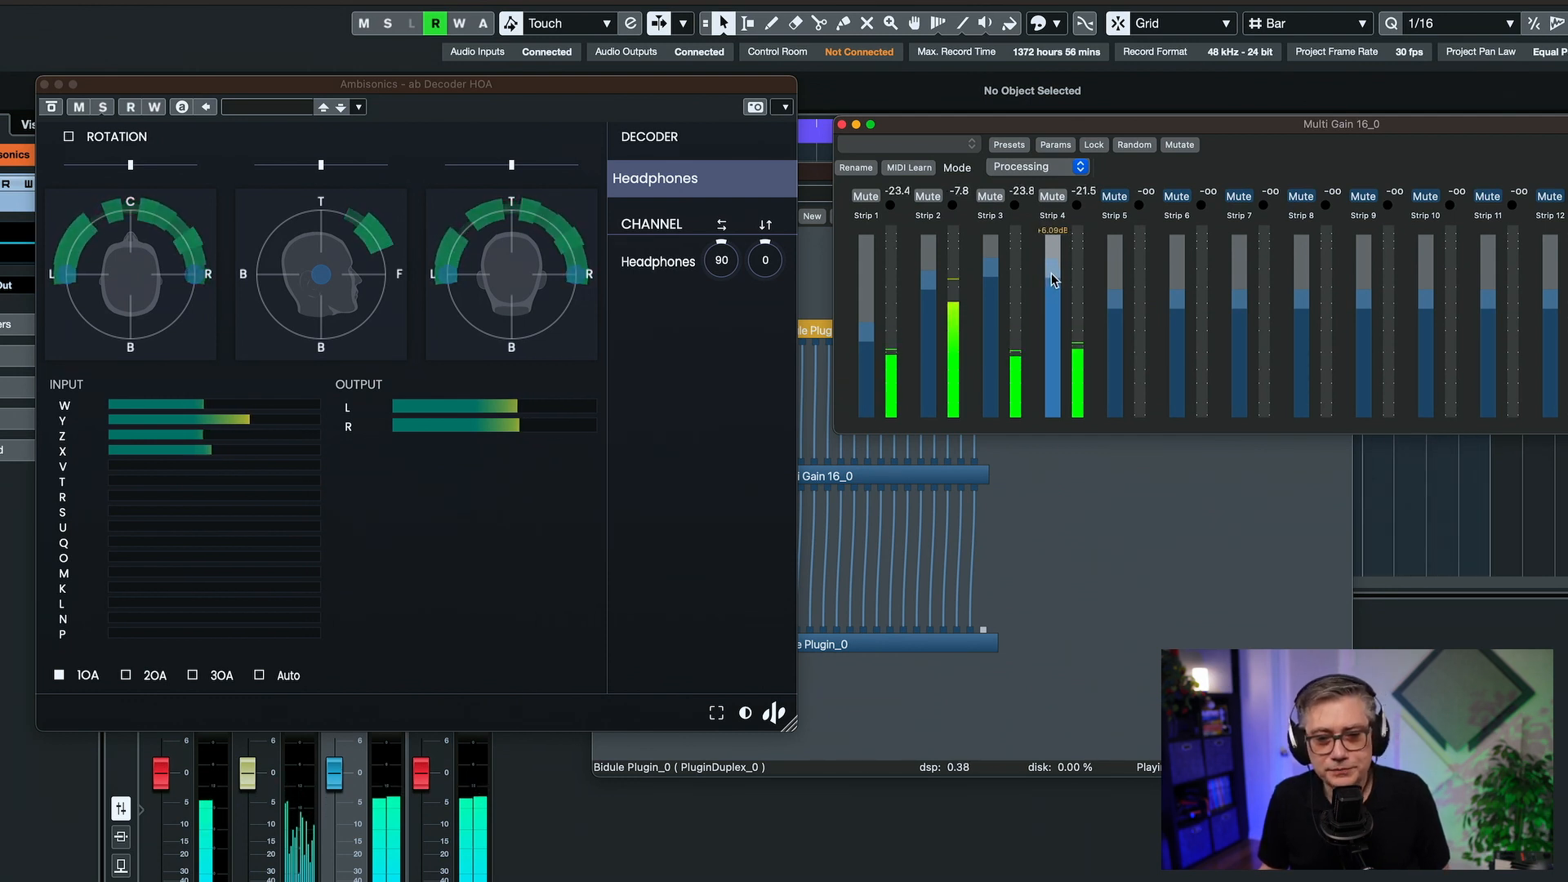
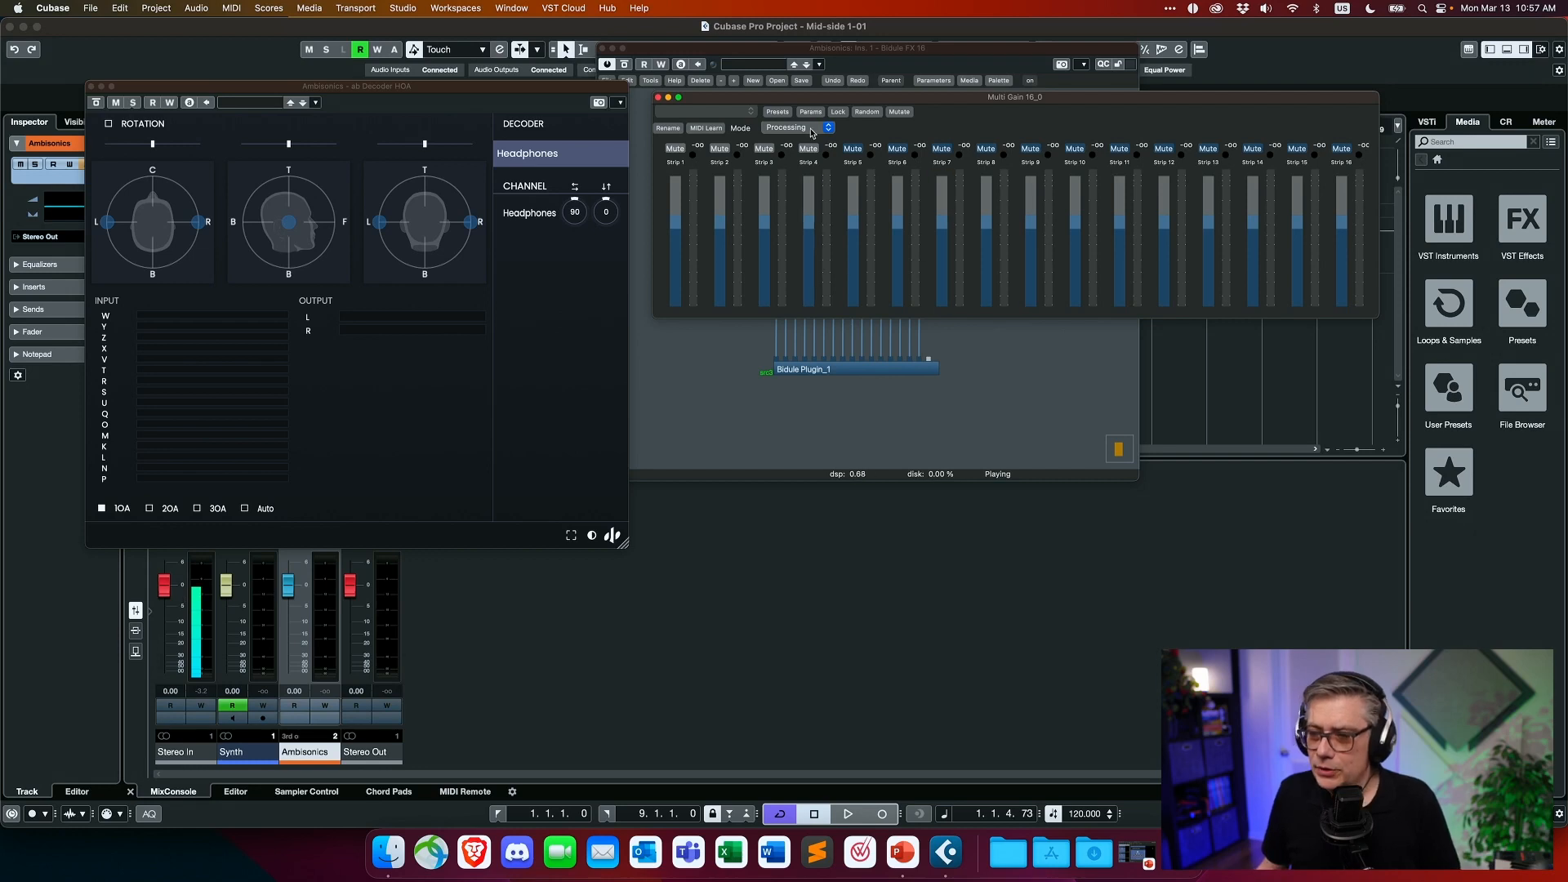
- Rearrange the windows to uncover the Bidule patch and locate FabFilter Pro-Q 3 among the AU music effects for adding to it
{"action": "left_click_drag", "start_coordinate": [827, 102], "coordinate": [865, 97]}
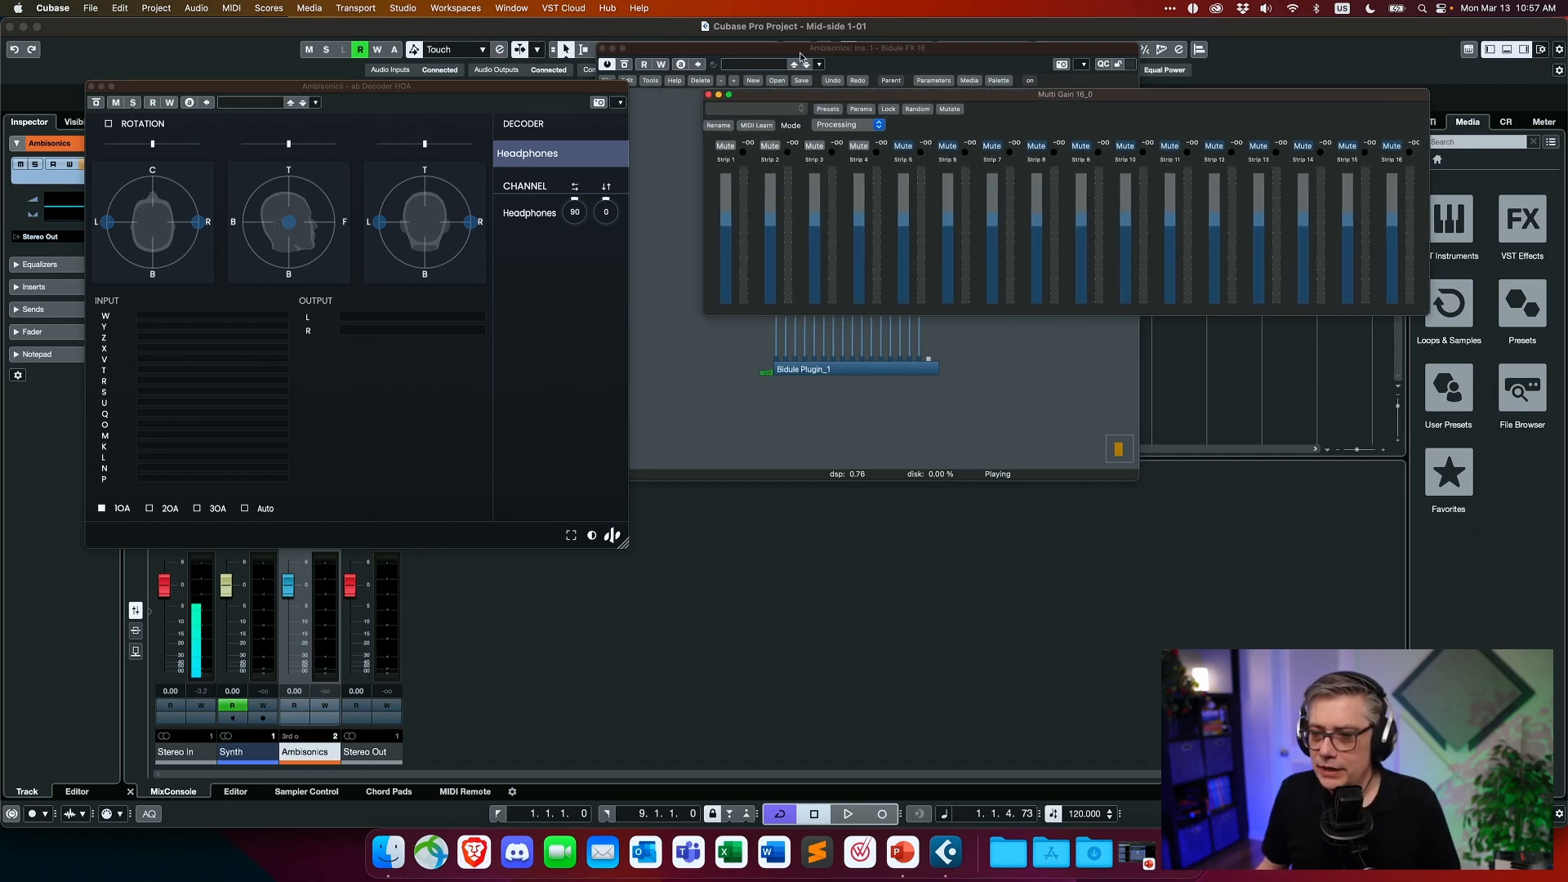
{"action": "left_click_drag", "start_coordinate": [800, 55], "coordinate": [612, 224]}
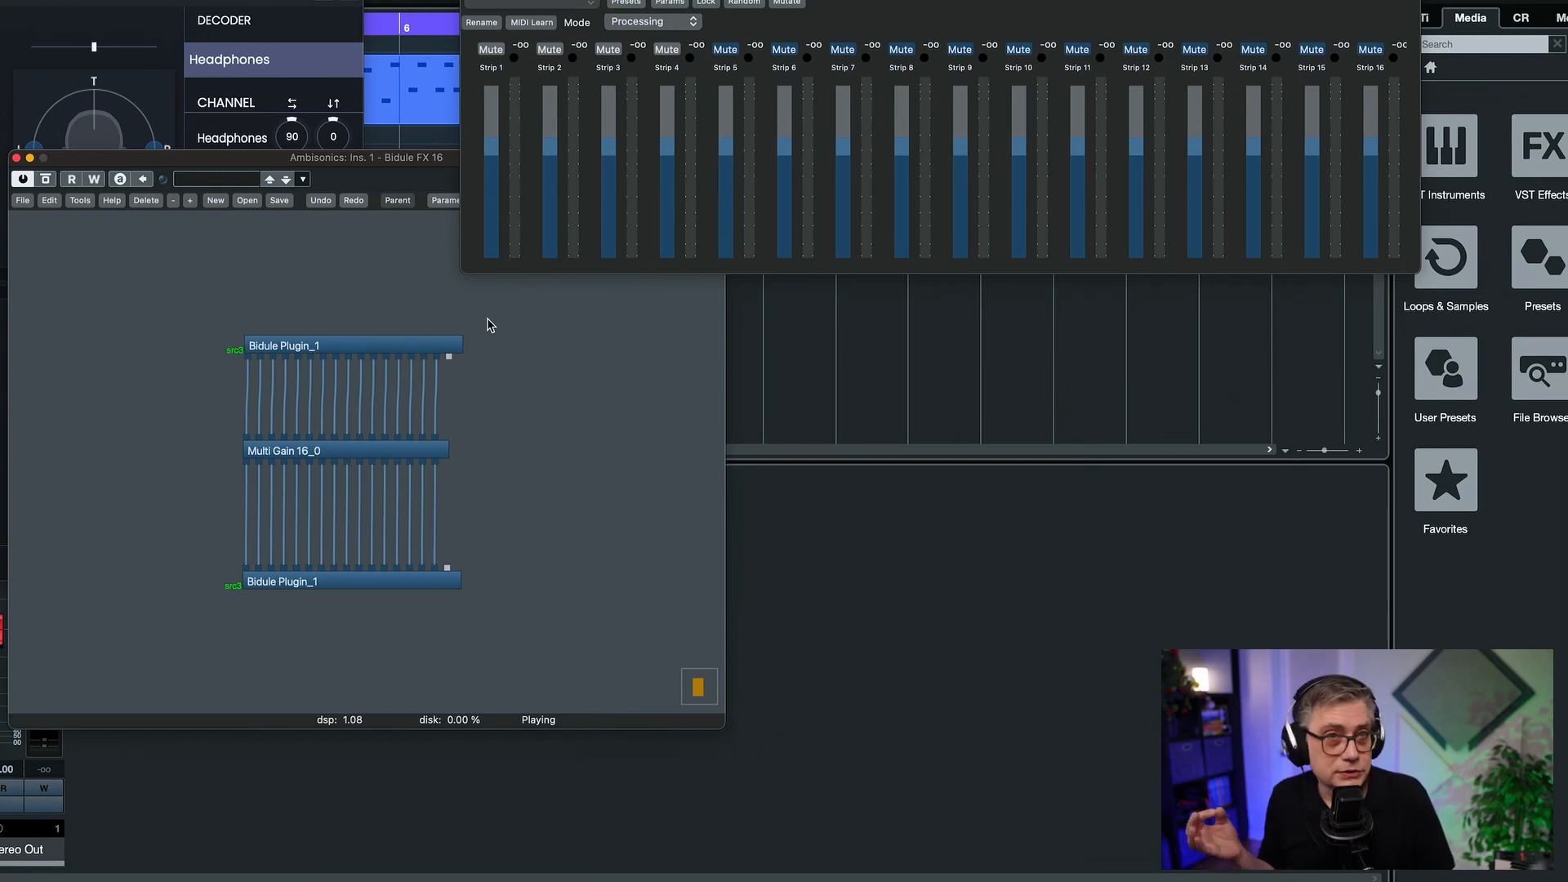
{"action": "right_click", "coordinate": [606, 380]}
{"action": "mouse_move", "coordinate": [637, 390]}
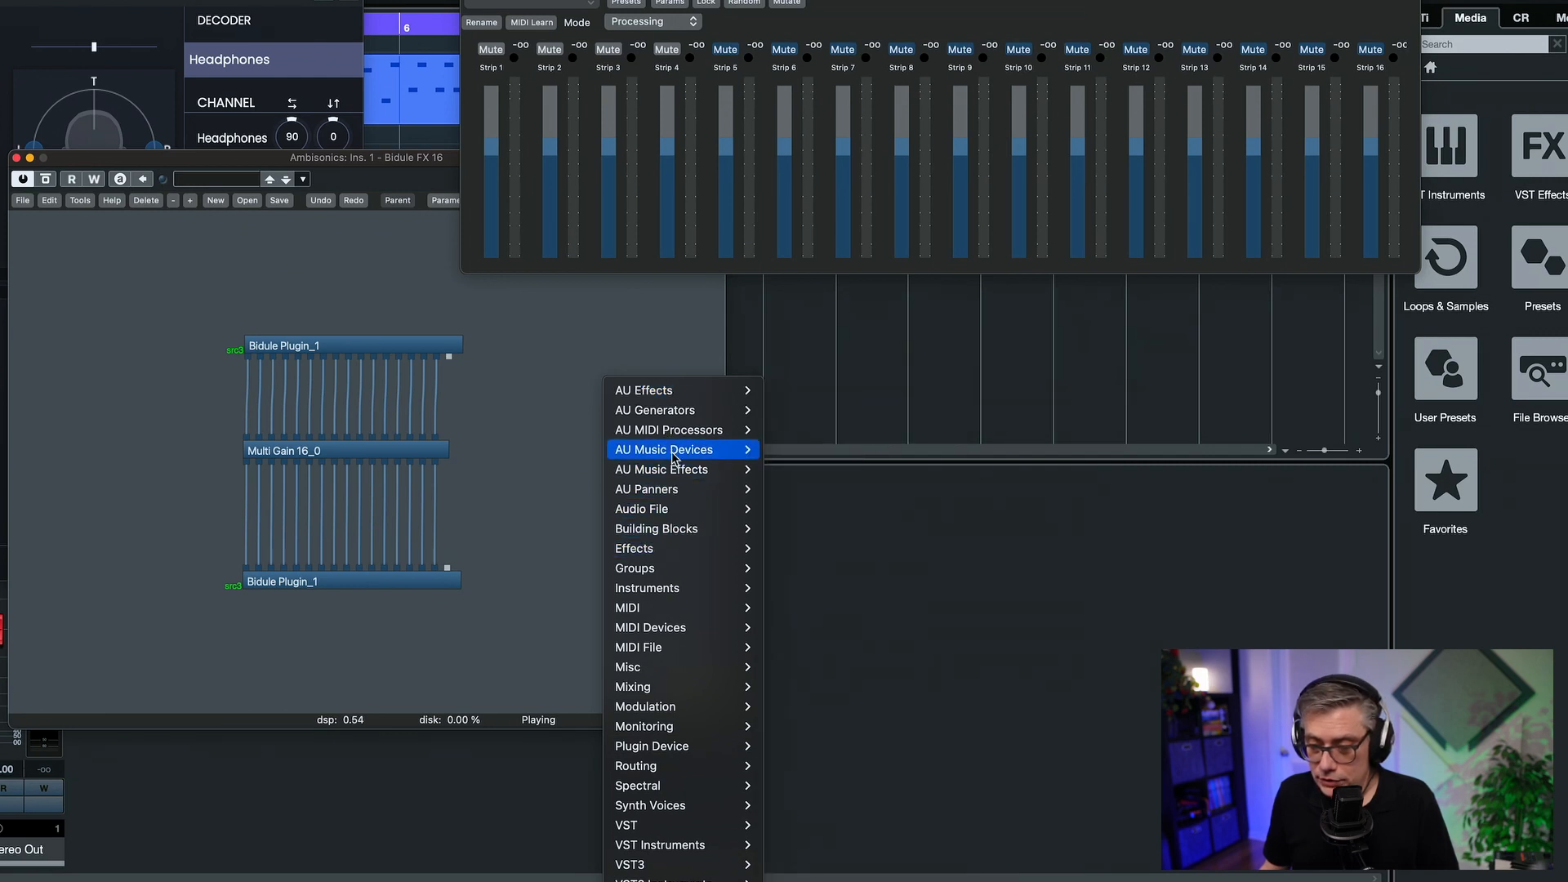
{"action": "mouse_move", "coordinate": [668, 474]}
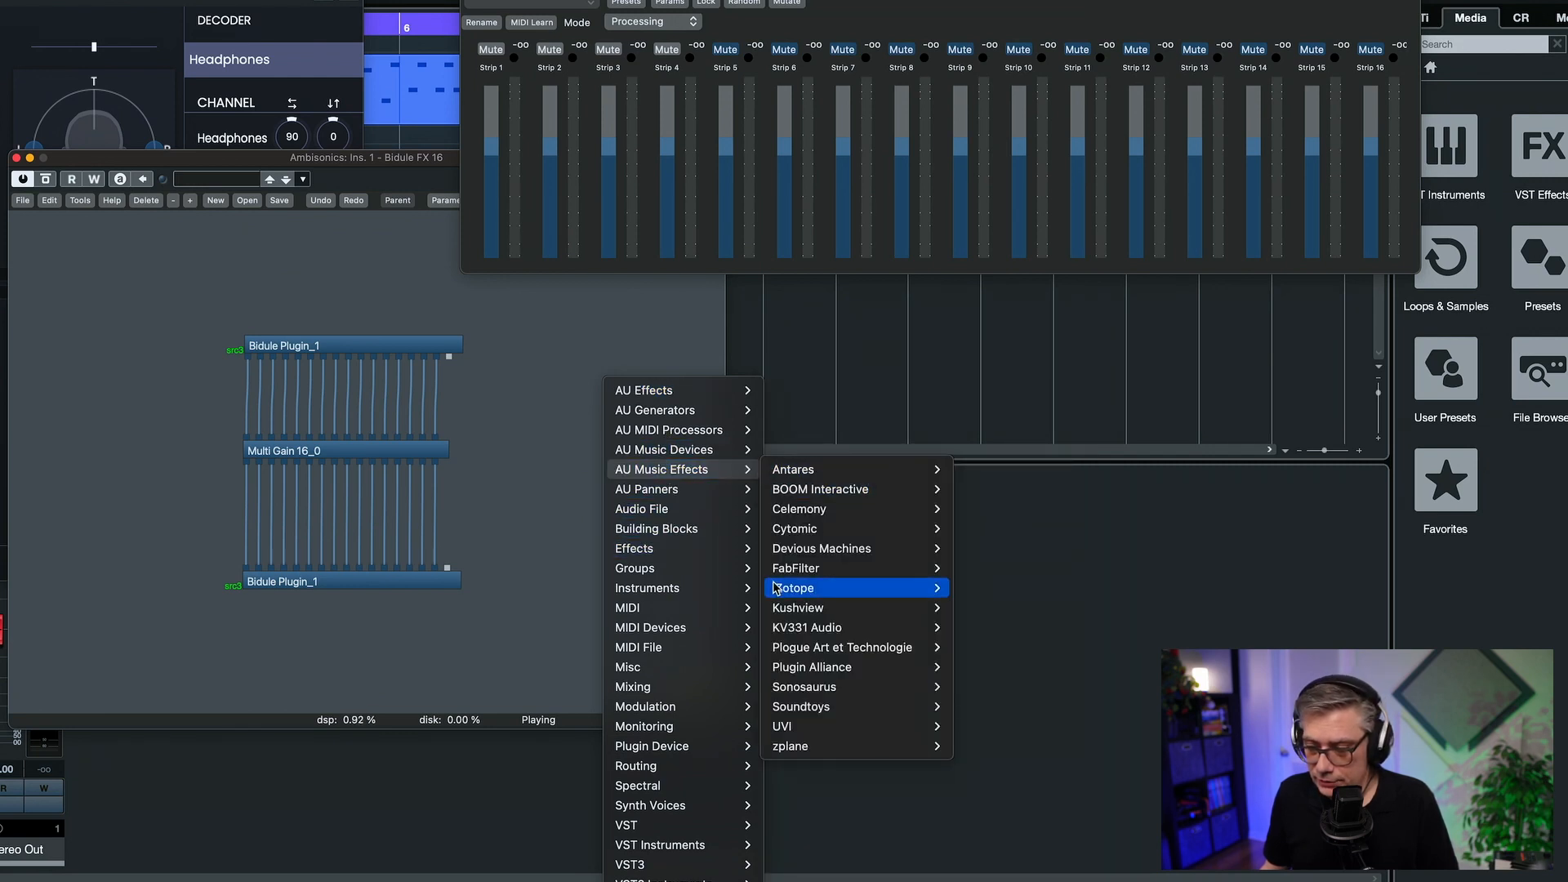
{"action": "mouse_move", "coordinate": [866, 568]}
{"action": "mouse_move", "coordinate": [1011, 572]}
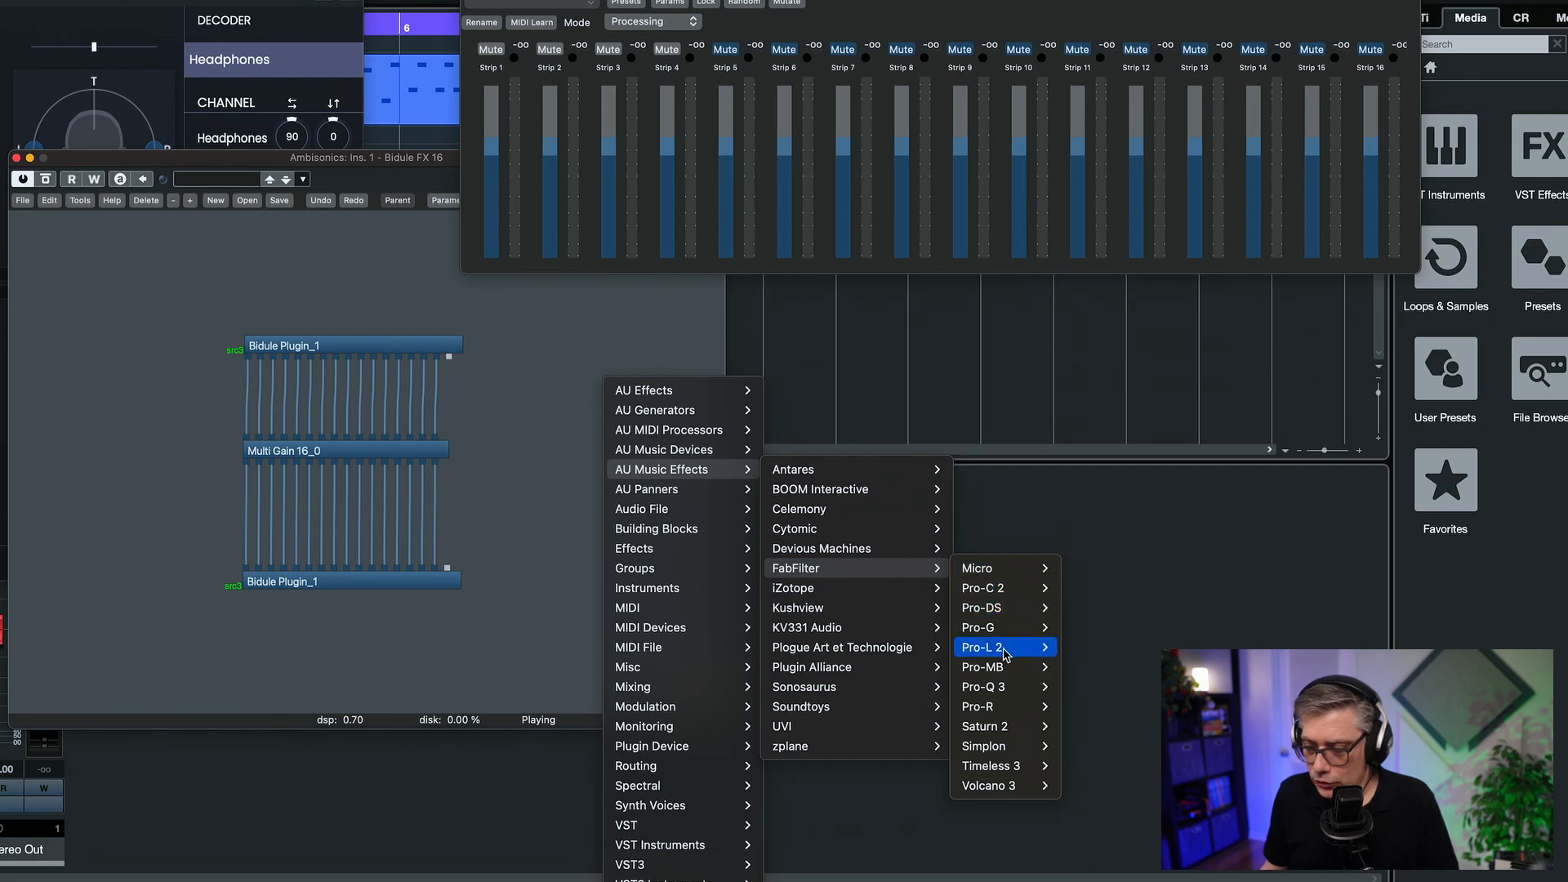
{"action": "mouse_move", "coordinate": [1006, 690]}
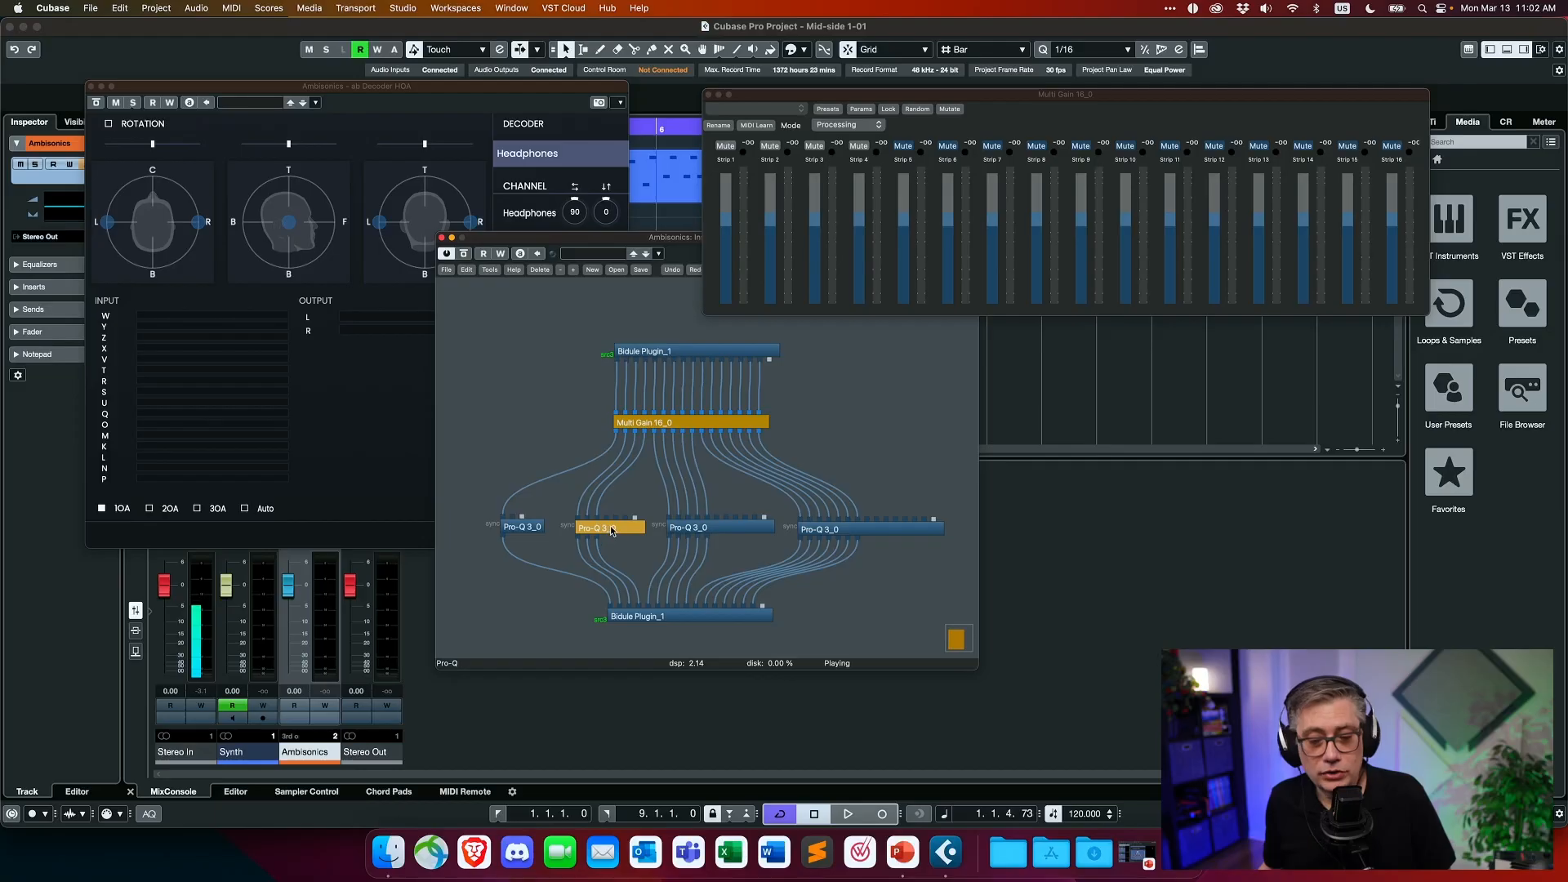
- Open the Pro-Q 3 that processes the three first-order channels Y, Z and X, and start playback
{"action": "double_click", "coordinate": [610, 527]}
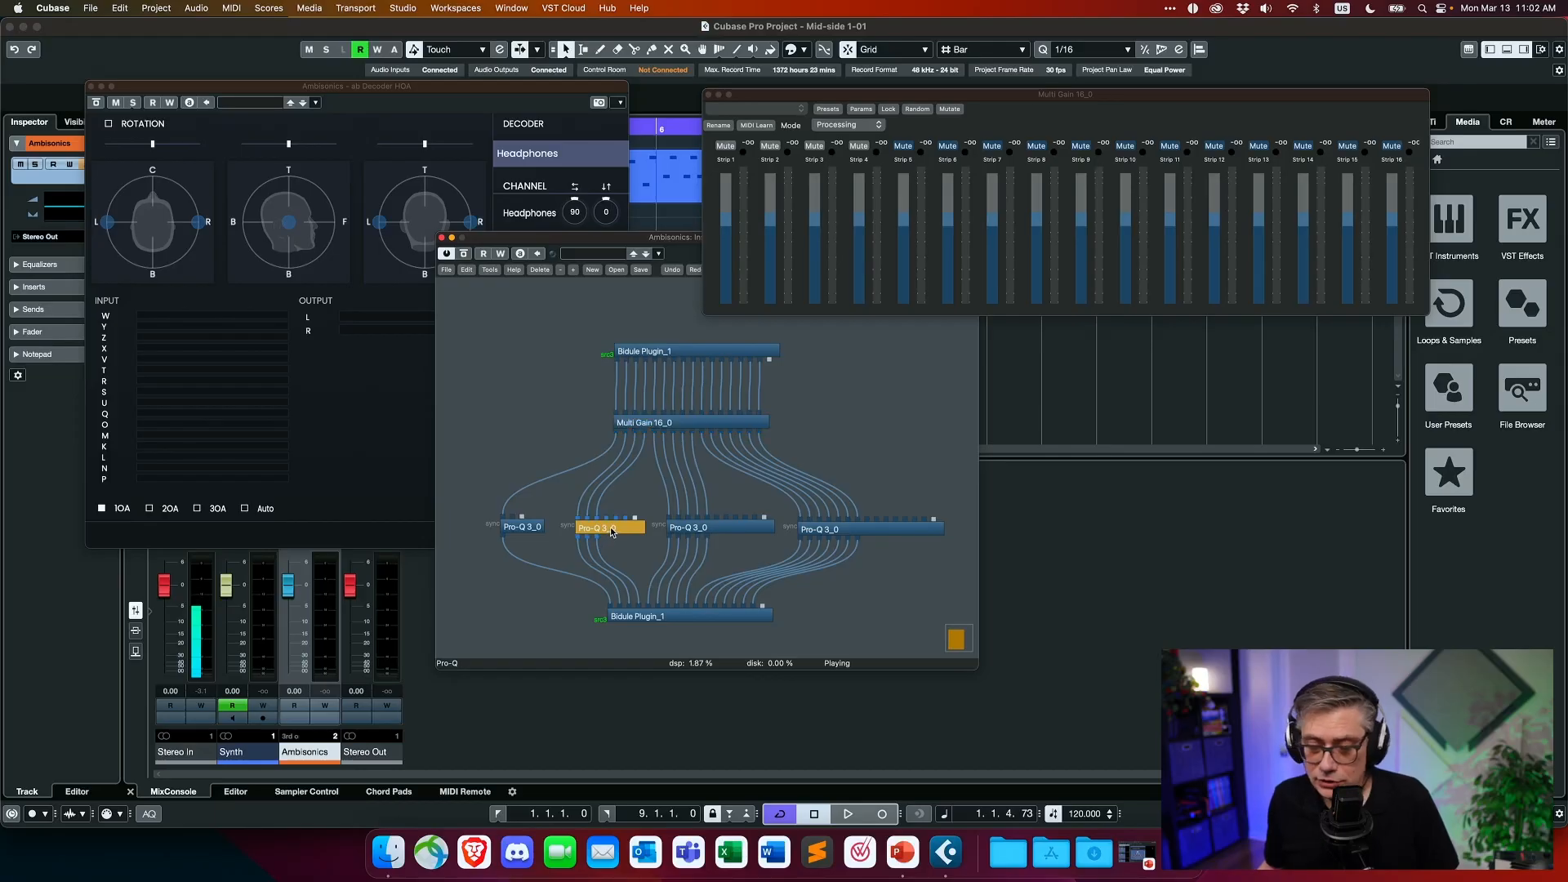
{"action": "left_click_drag", "start_coordinate": [748, 247], "coordinate": [820, 260]}
{"action": "key", "text": "space"}
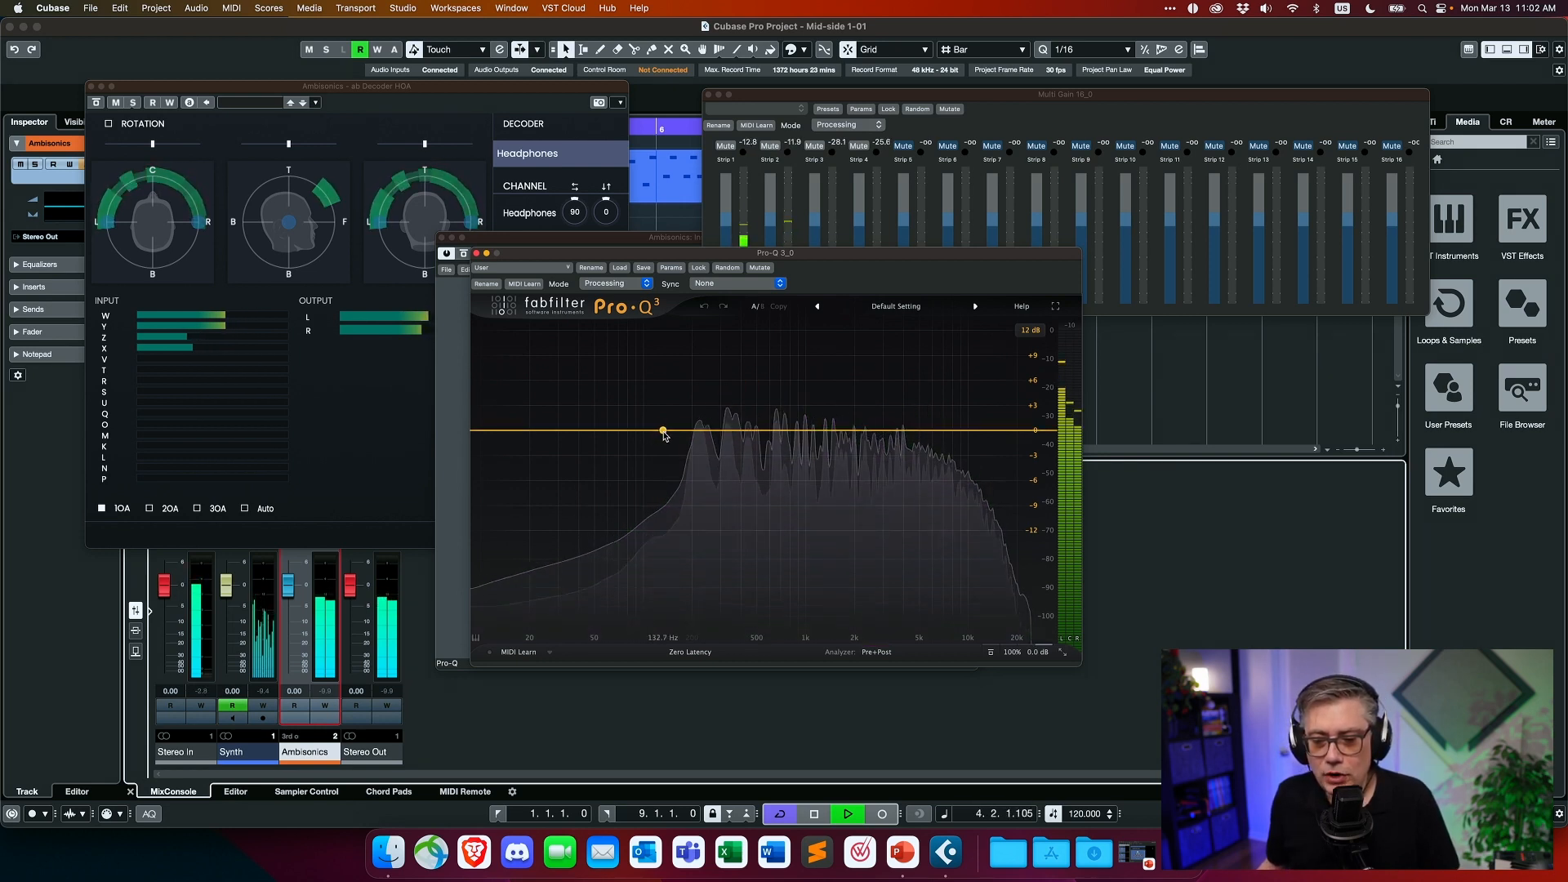
- Add a 12 dB/oct low cut at about 690 Hz in the first-order channels' Pro-Q 3, and close its window
{"action": "left_click", "coordinate": [667, 431]}
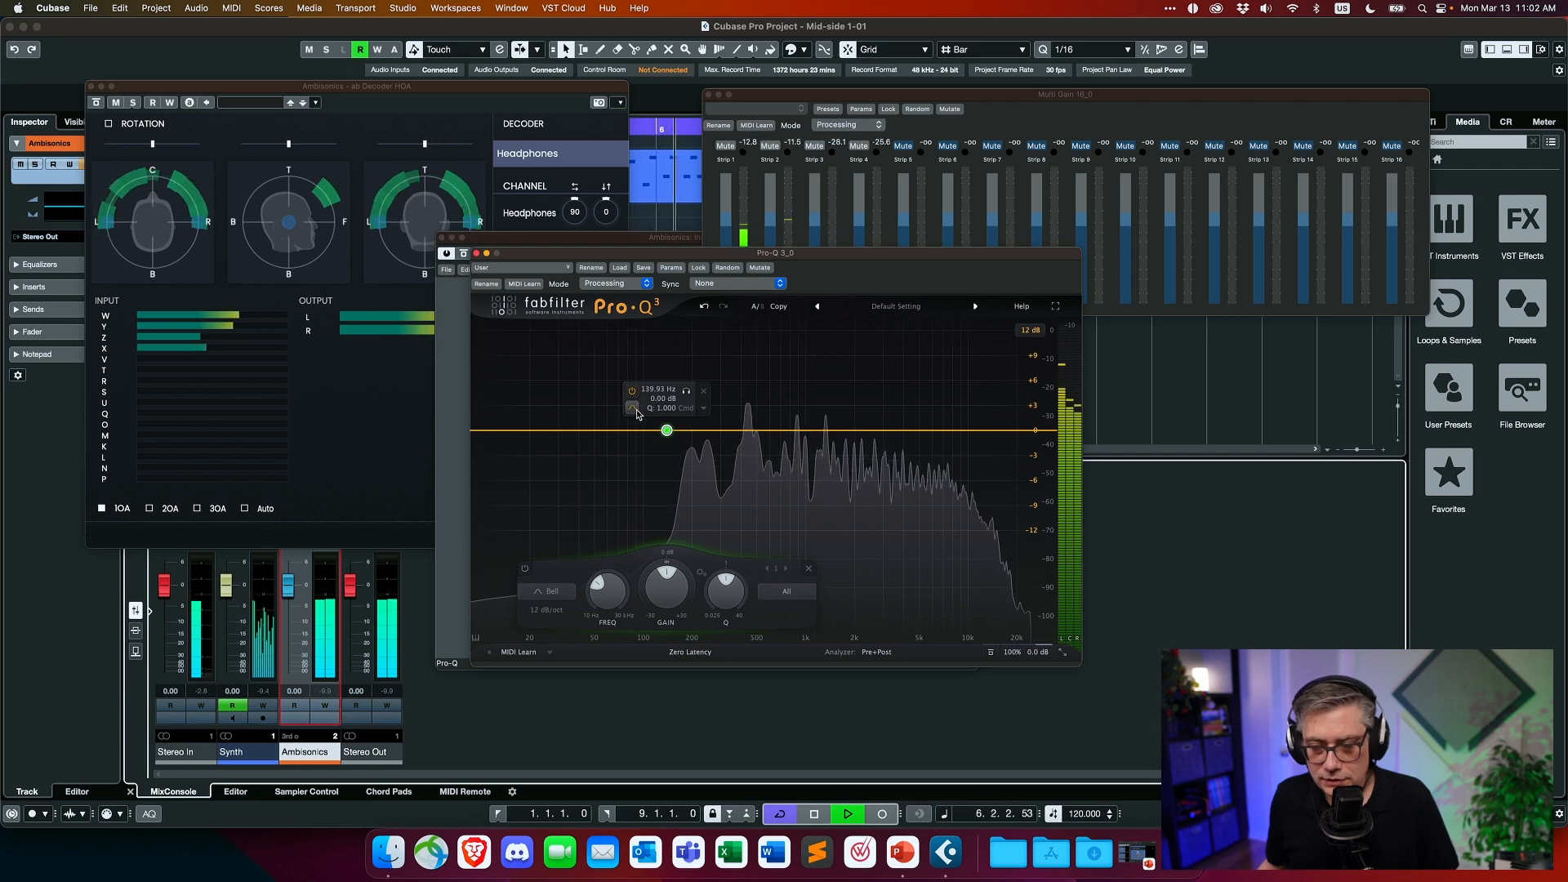
{"action": "left_click", "coordinate": [636, 409]}
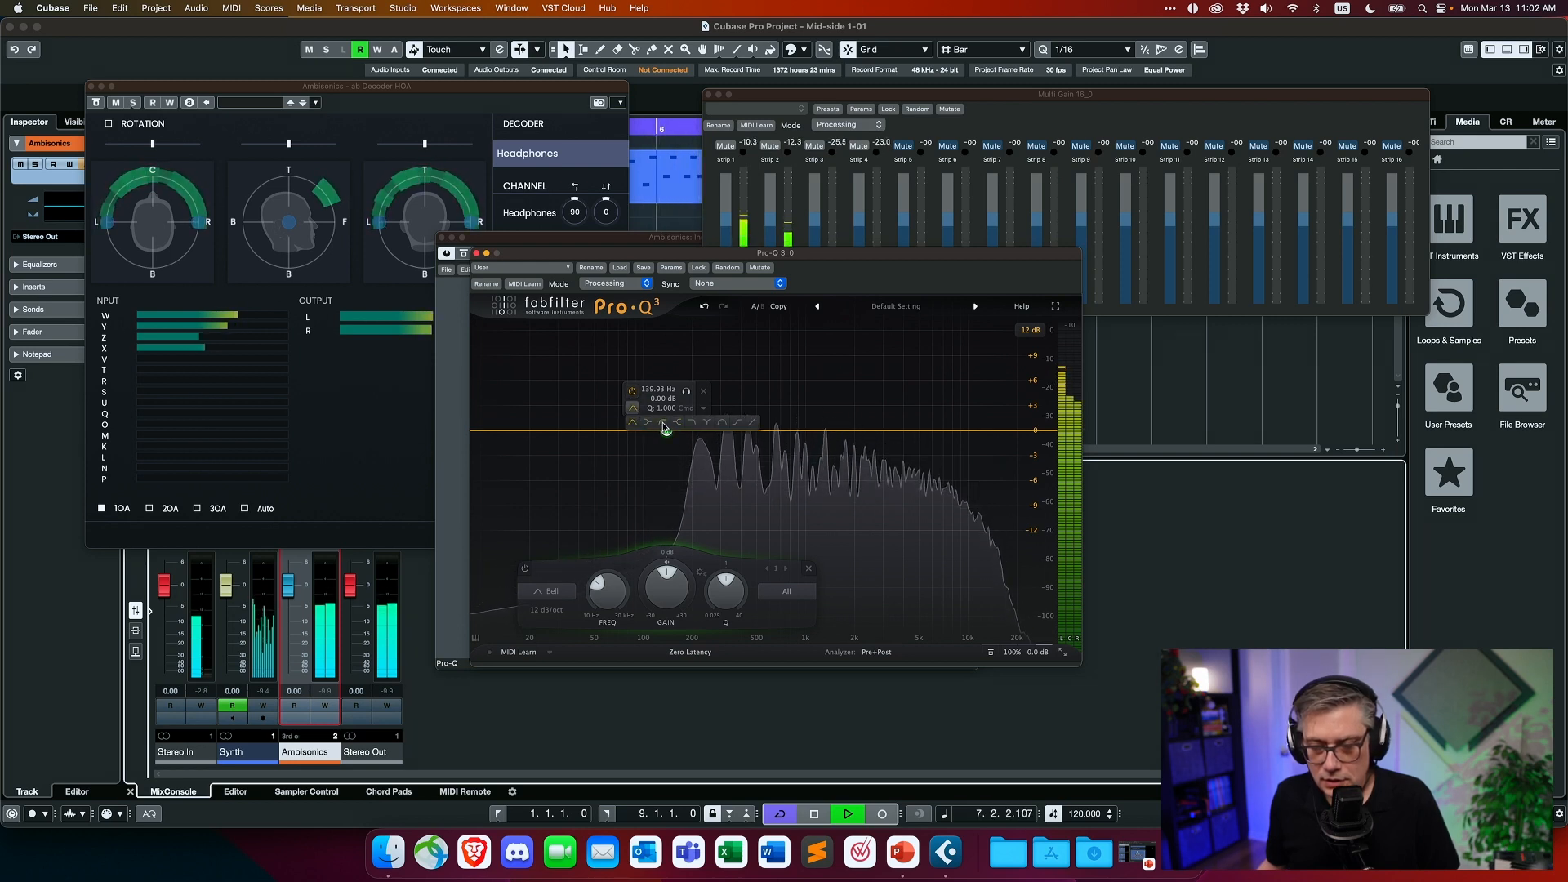
{"action": "left_click", "coordinate": [663, 423]}
{"action": "left_click_drag", "start_coordinate": [666, 432], "coordinate": [777, 429]}
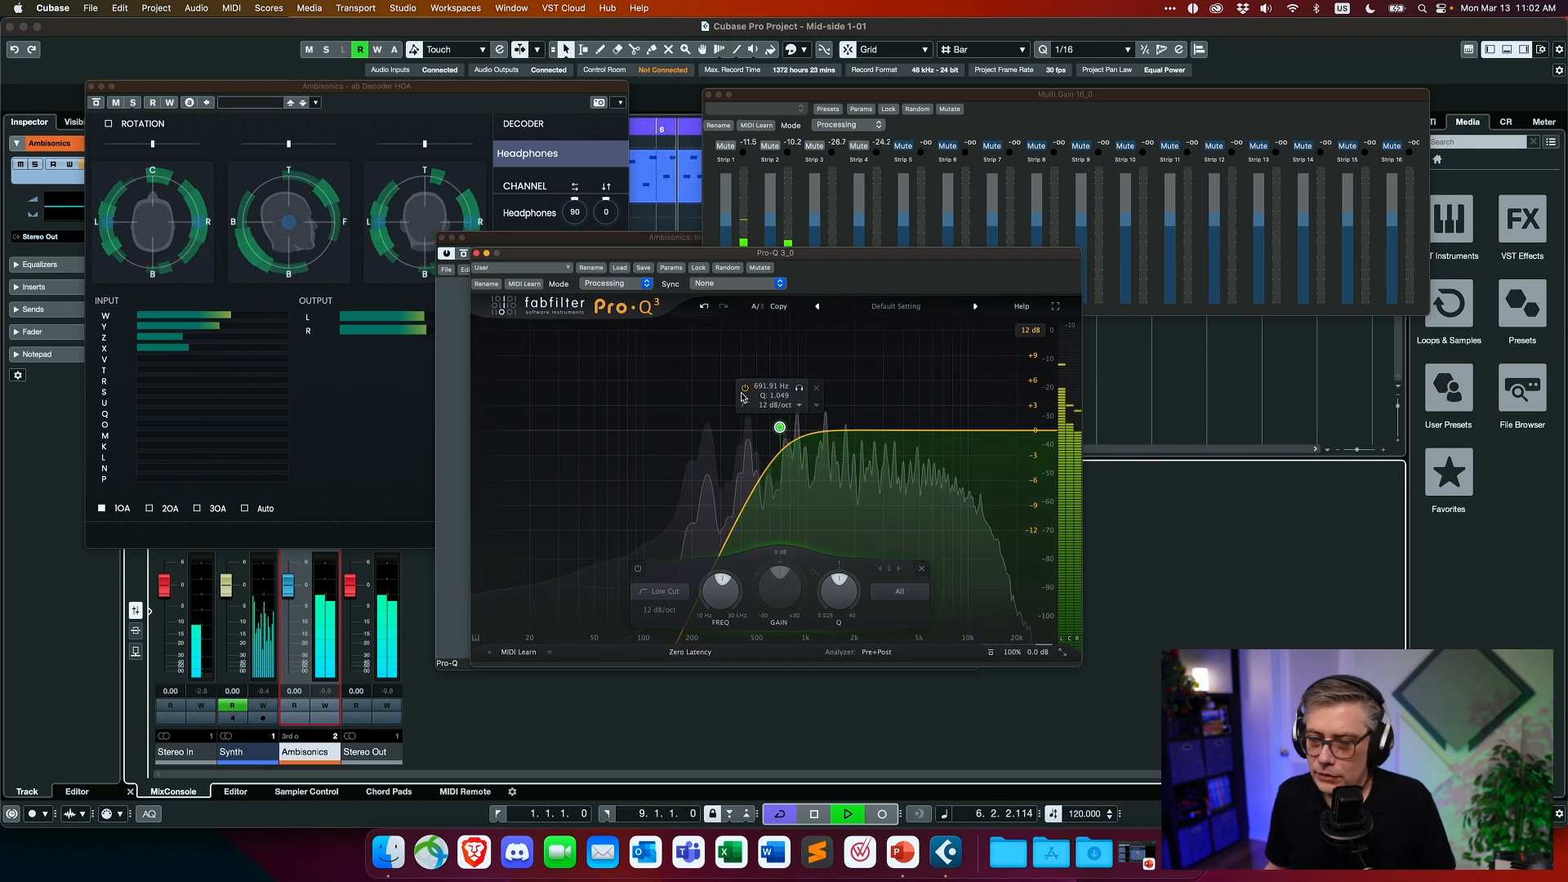
{"action": "left_click", "coordinate": [477, 254]}
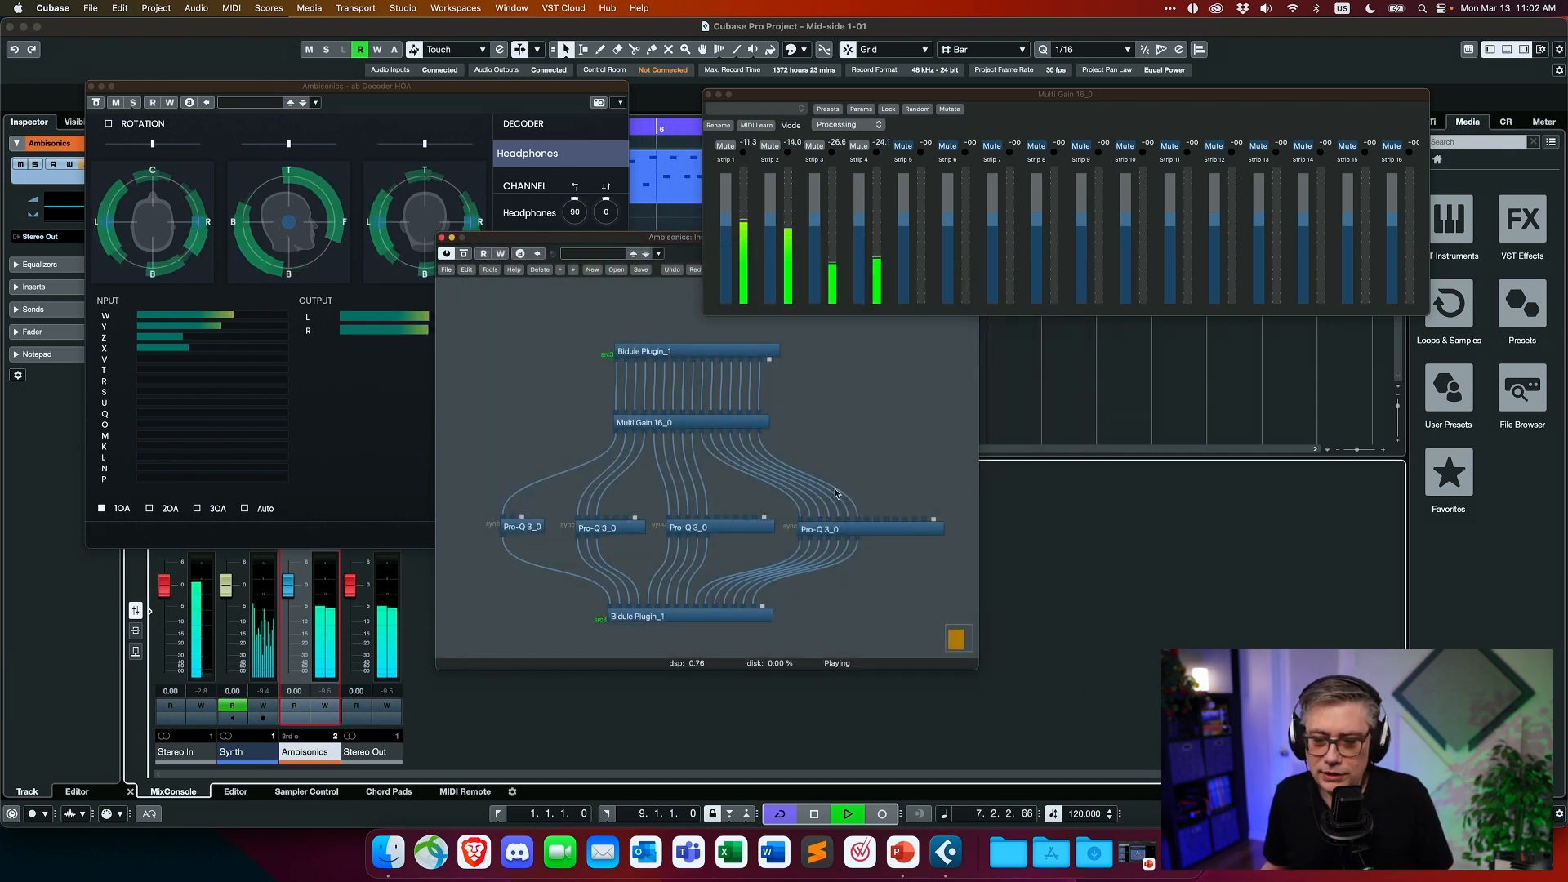
- Open the Pro-Q 3 on the single W channel and add a 12 dB/oct high cut at about 2460 Hz
{"action": "double_click", "coordinate": [530, 527]}
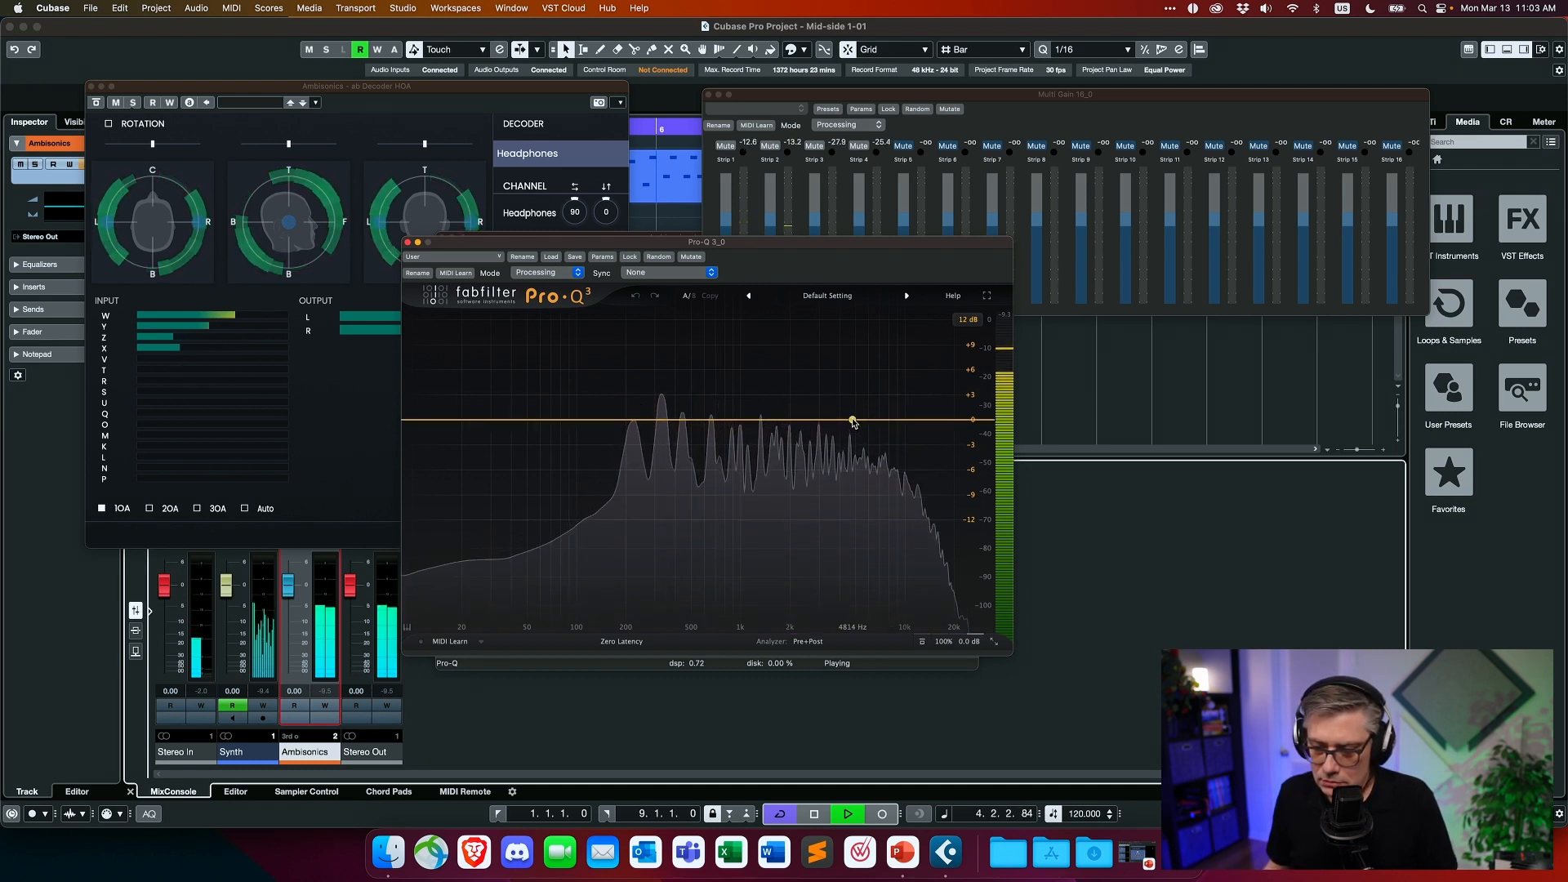
{"action": "left_click", "coordinate": [853, 422]}
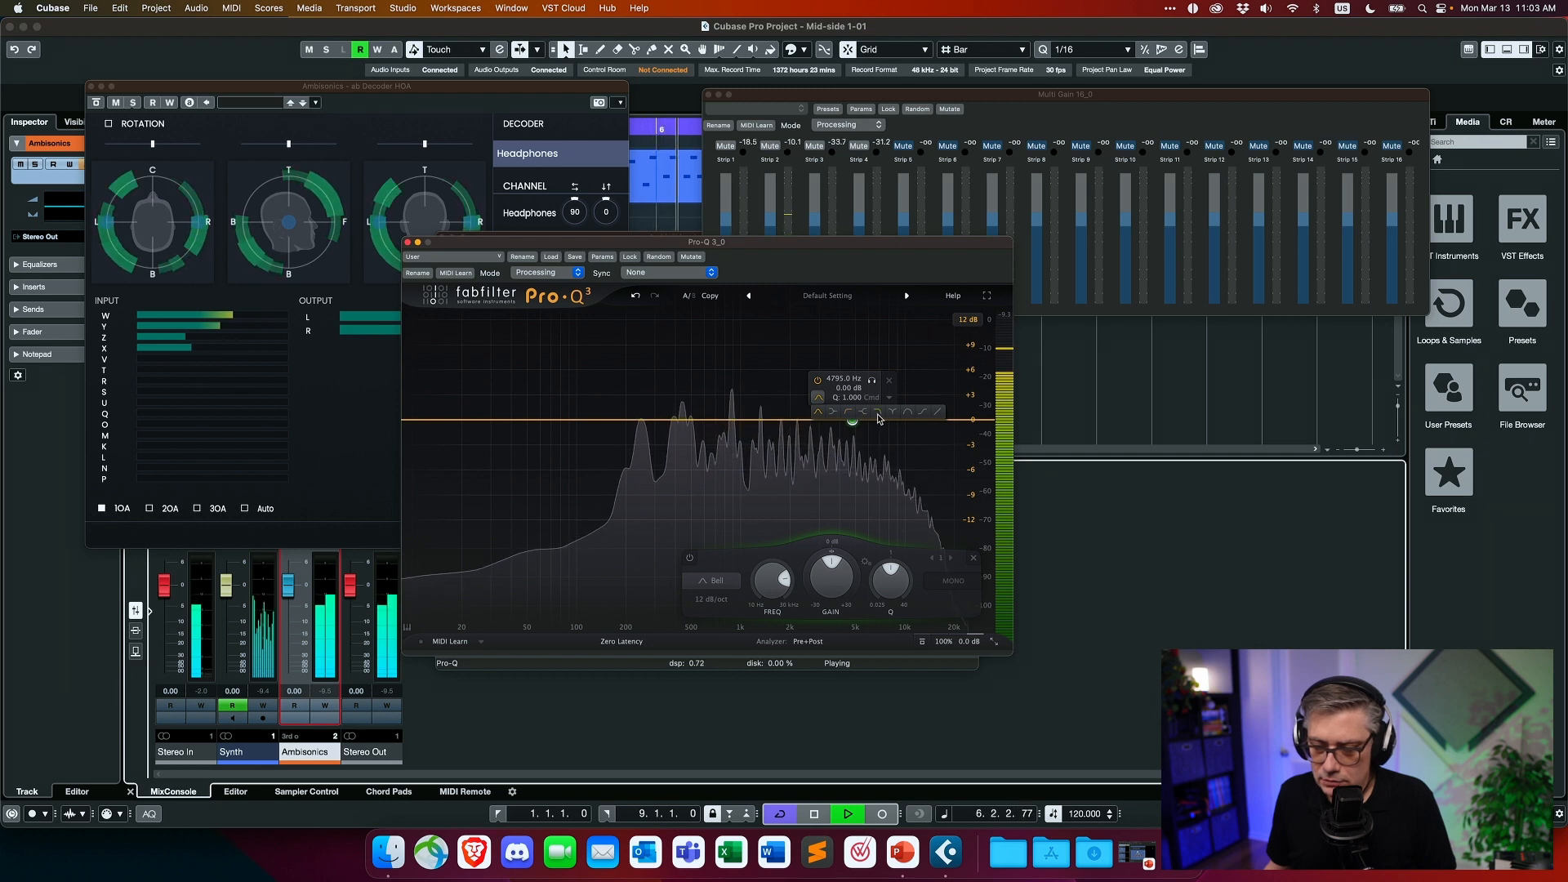
{"action": "left_click", "coordinate": [878, 413]}
{"action": "left_click_drag", "start_coordinate": [852, 423], "coordinate": [802, 418]}
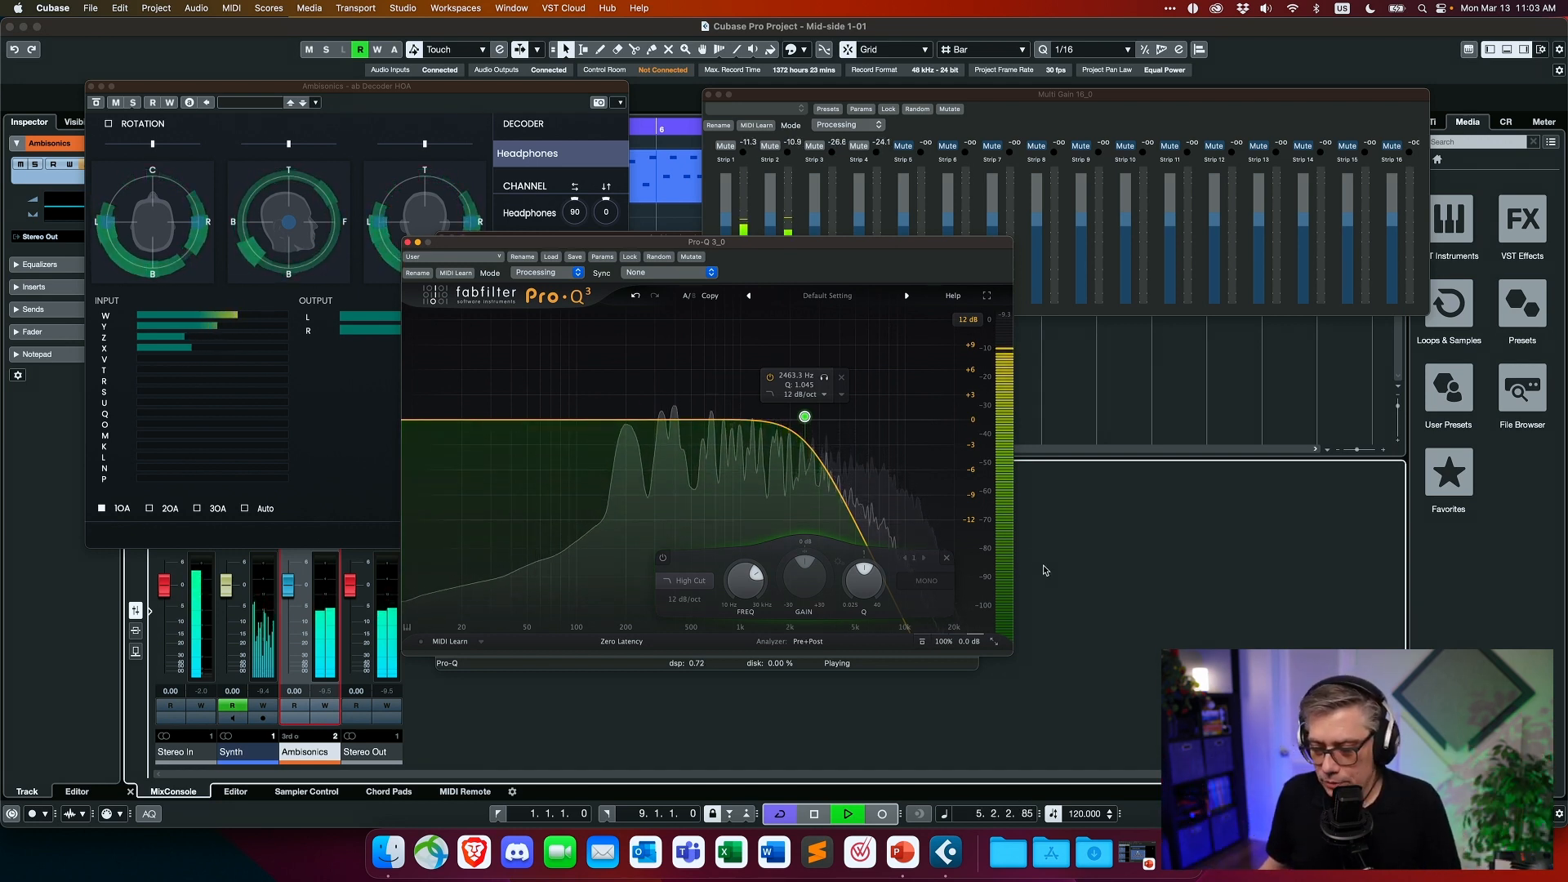
- Lower the W channel Pro-Q 3's output level to about -2.2 dB and close its window
{"action": "mouse_move", "coordinate": [969, 641]}
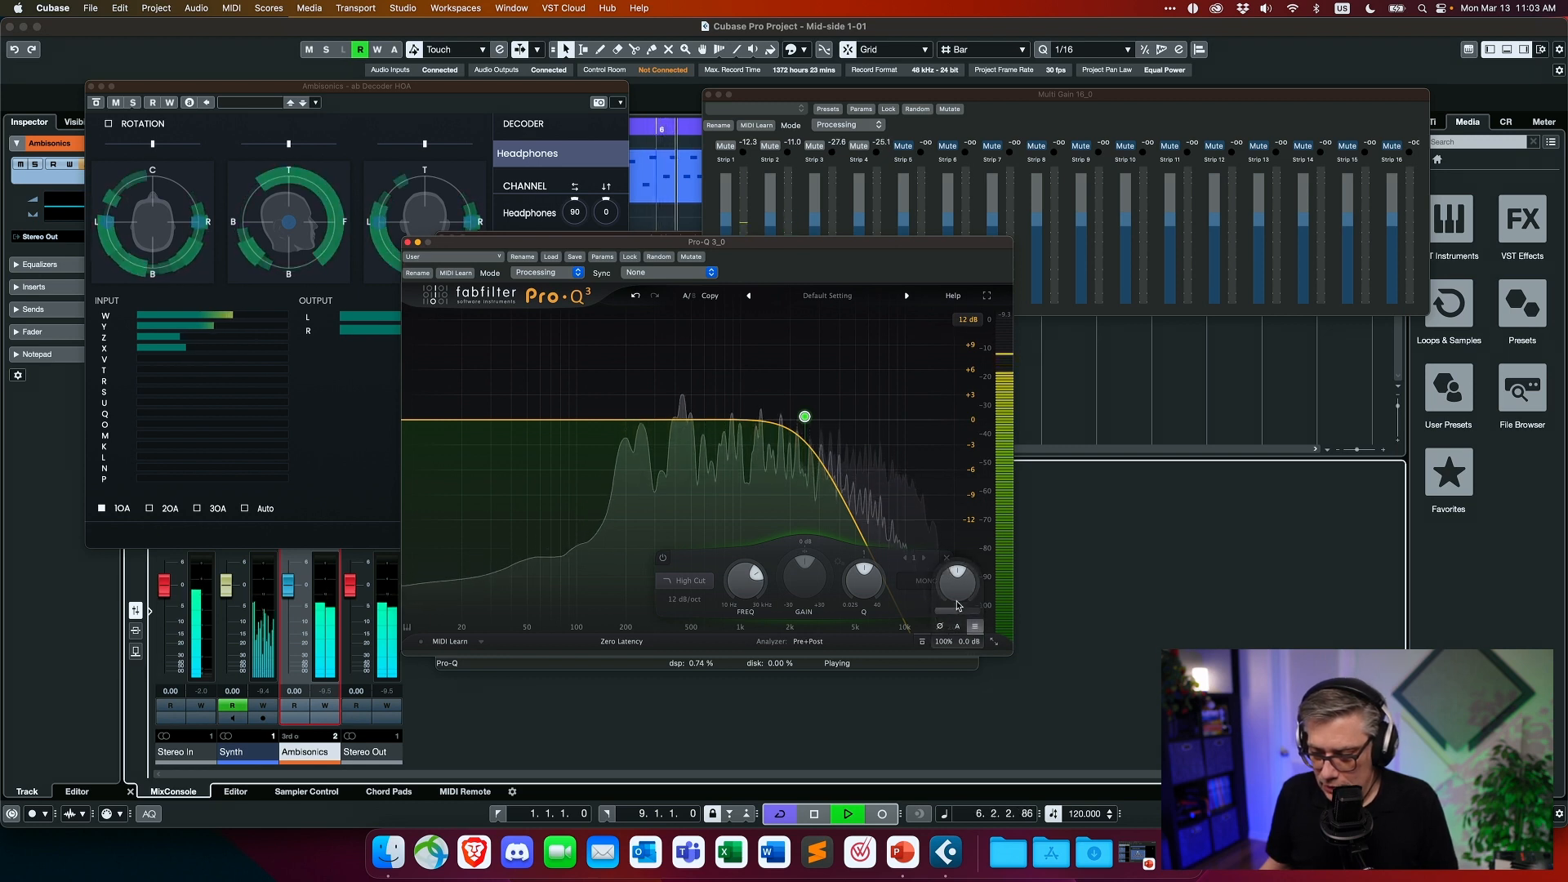
{"action": "mouse_move", "coordinate": [955, 593]}
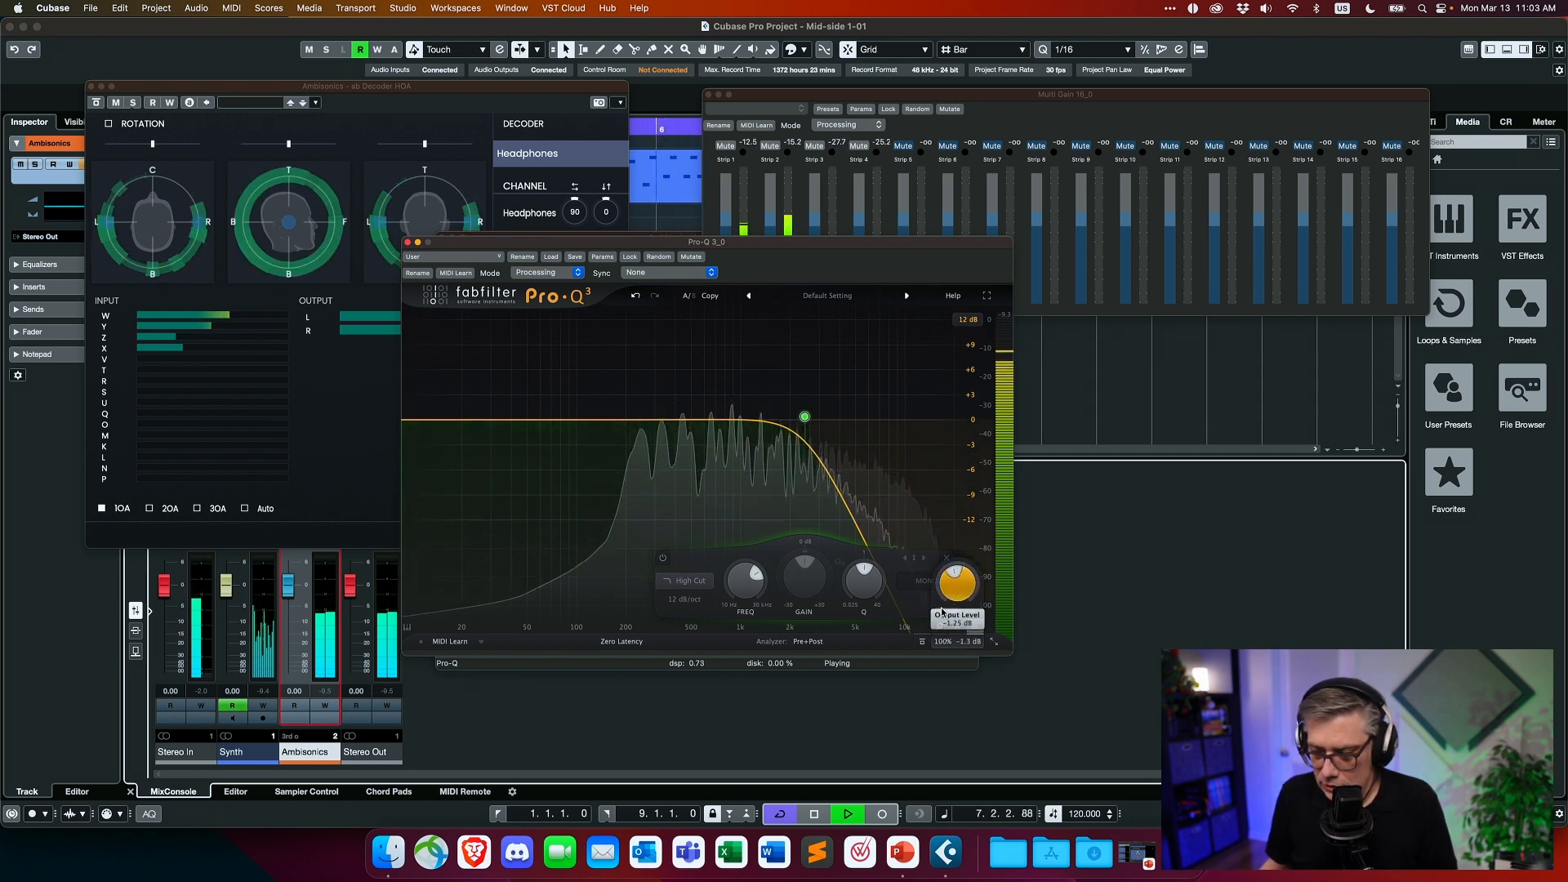
{"action": "left_click_drag", "start_coordinate": [941, 611], "coordinate": [940, 614]}
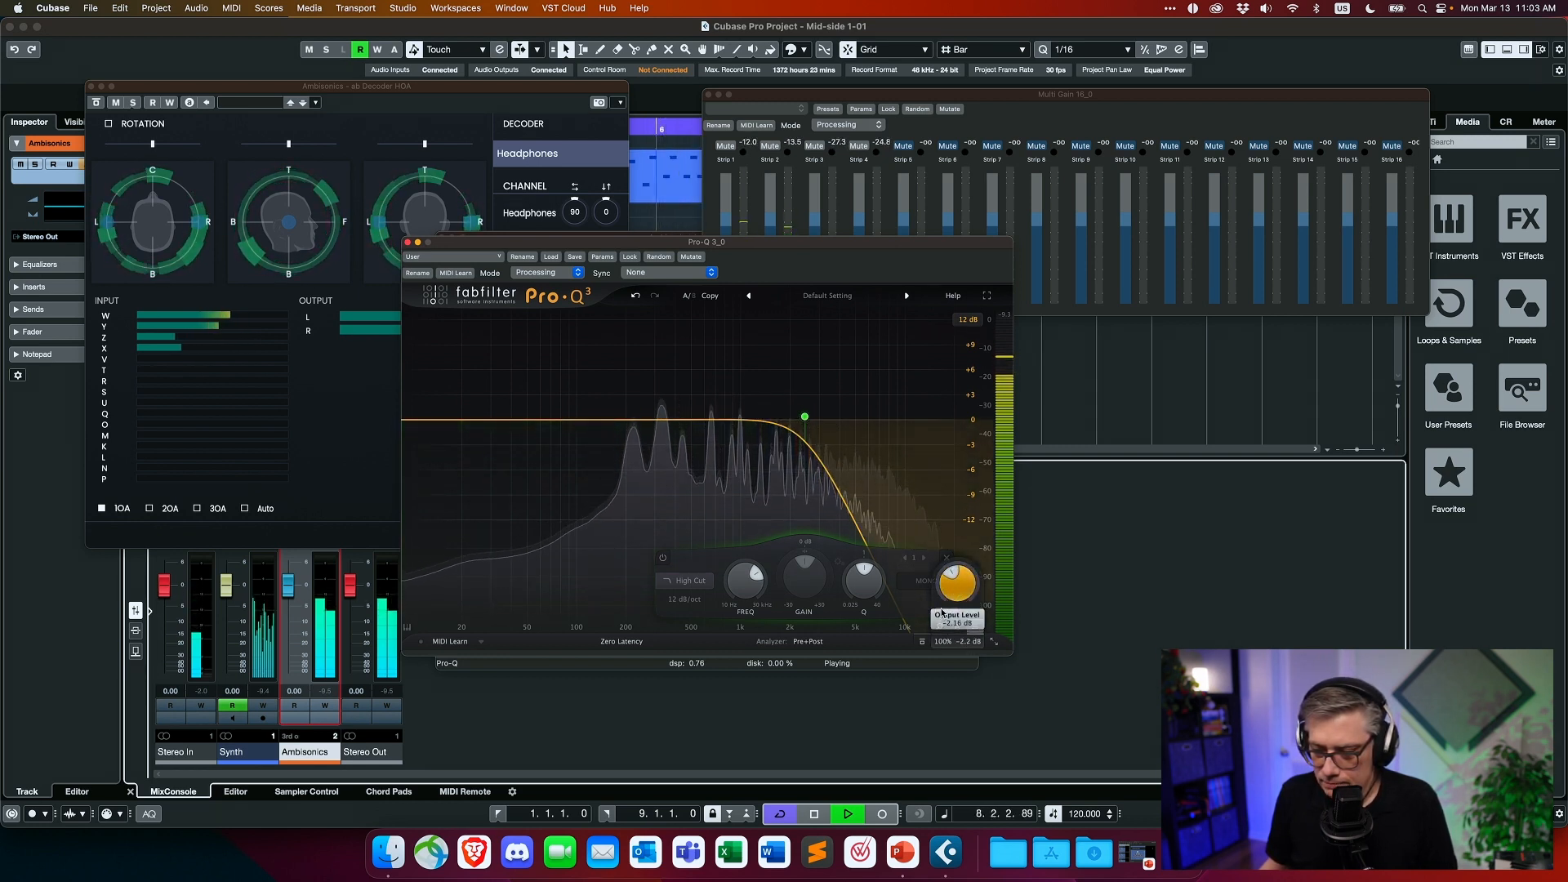
{"action": "left_click", "coordinate": [408, 243]}
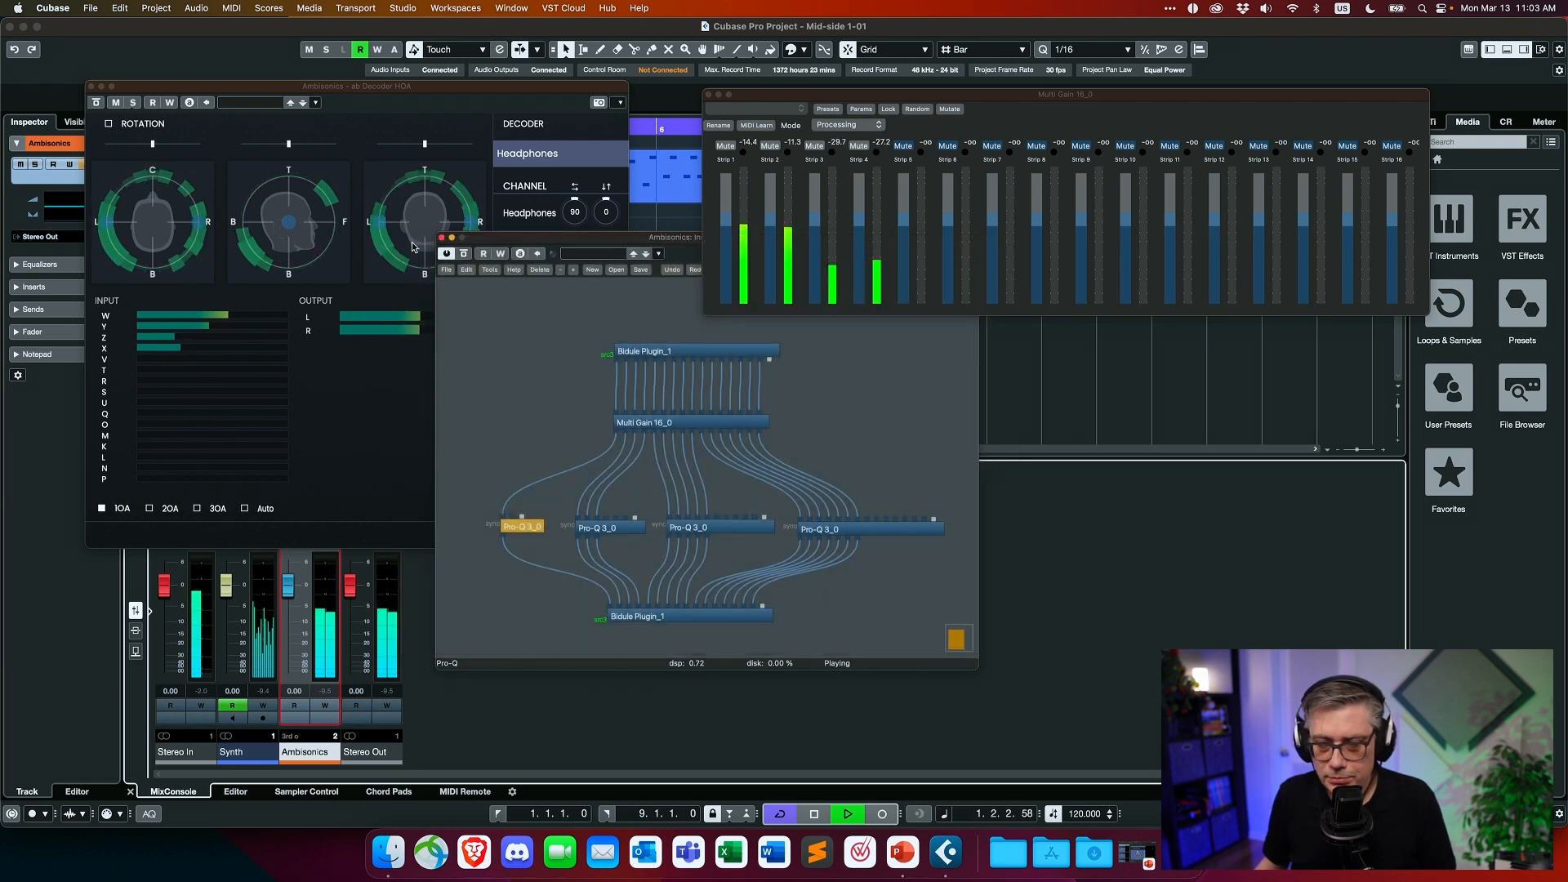
- Raise the output level of the first-order channels' Pro-Q 3 to about +1.6 dB and close its window
{"action": "double_click", "coordinate": [617, 531]}
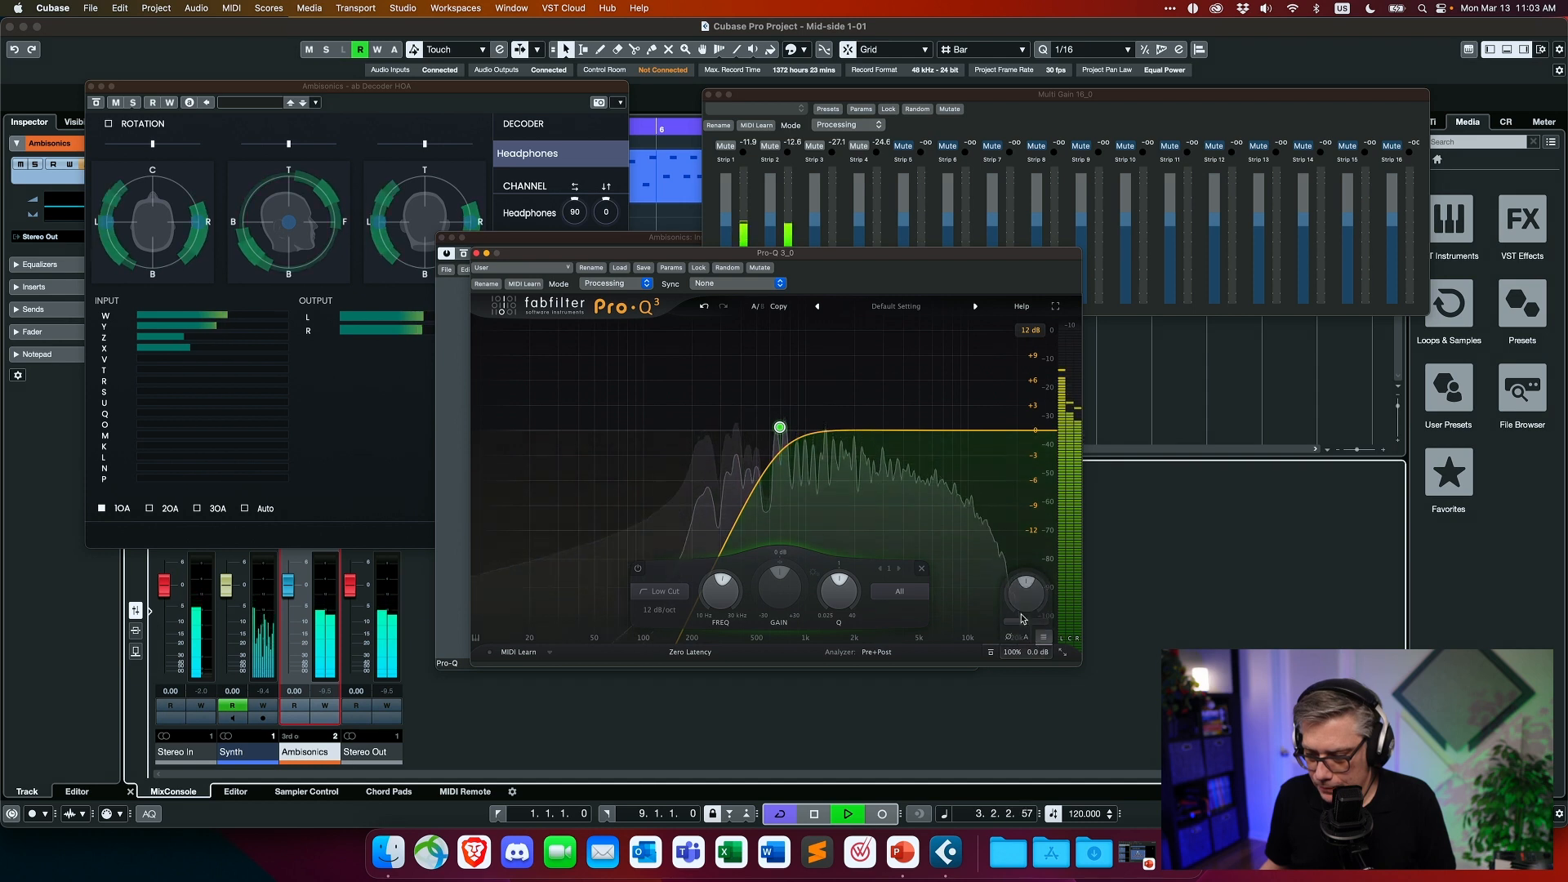
{"action": "mouse_move", "coordinate": [1032, 656]}
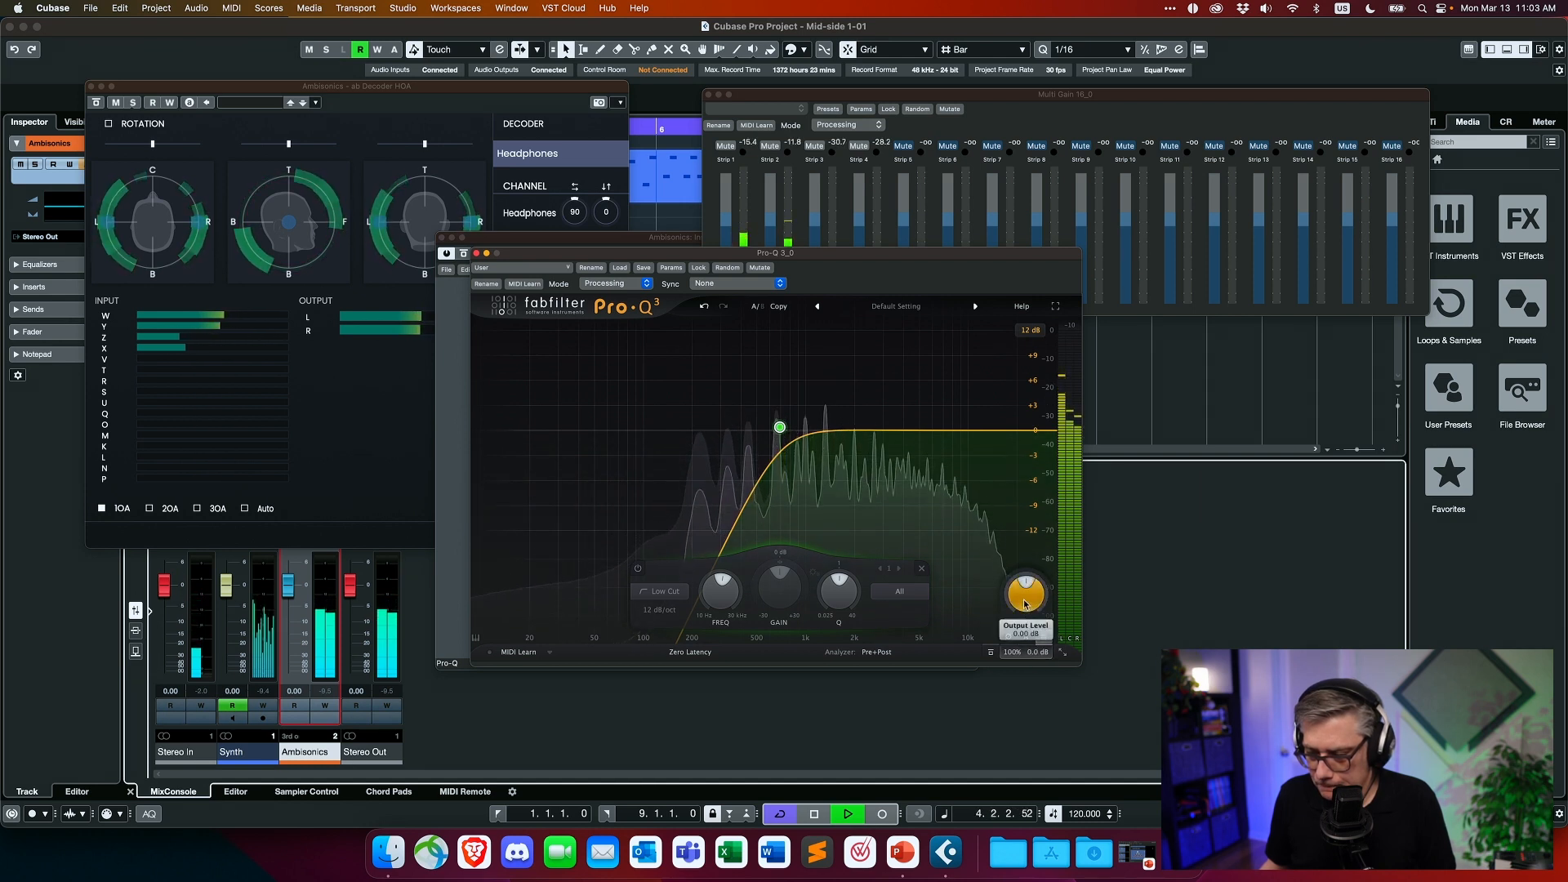
{"action": "left_click_drag", "start_coordinate": [1028, 586], "coordinate": [1030, 580]}
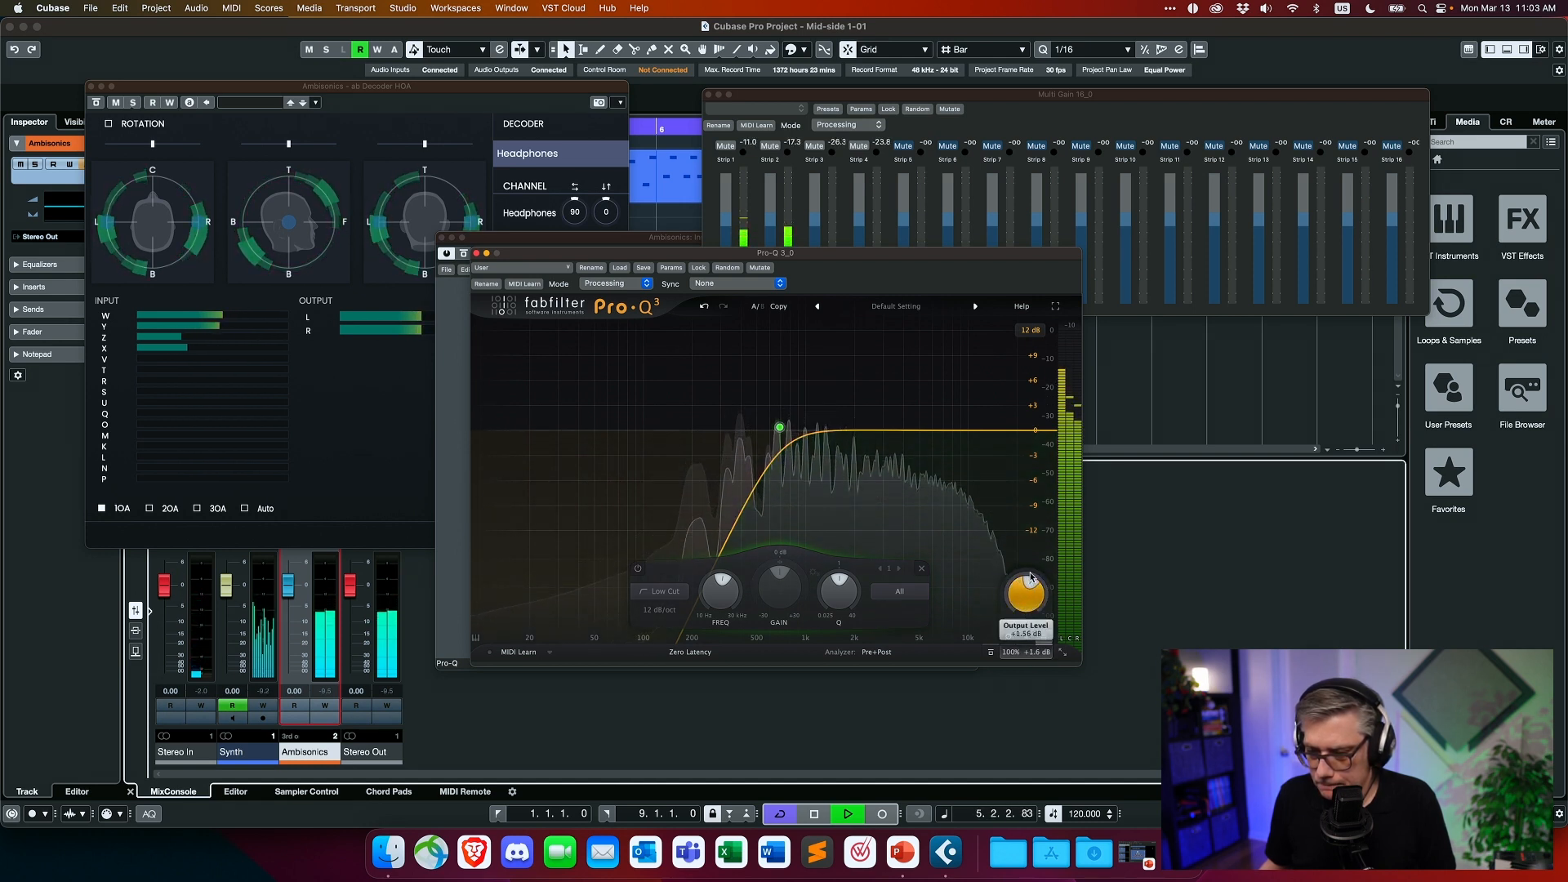
{"action": "left_click", "coordinate": [476, 253]}
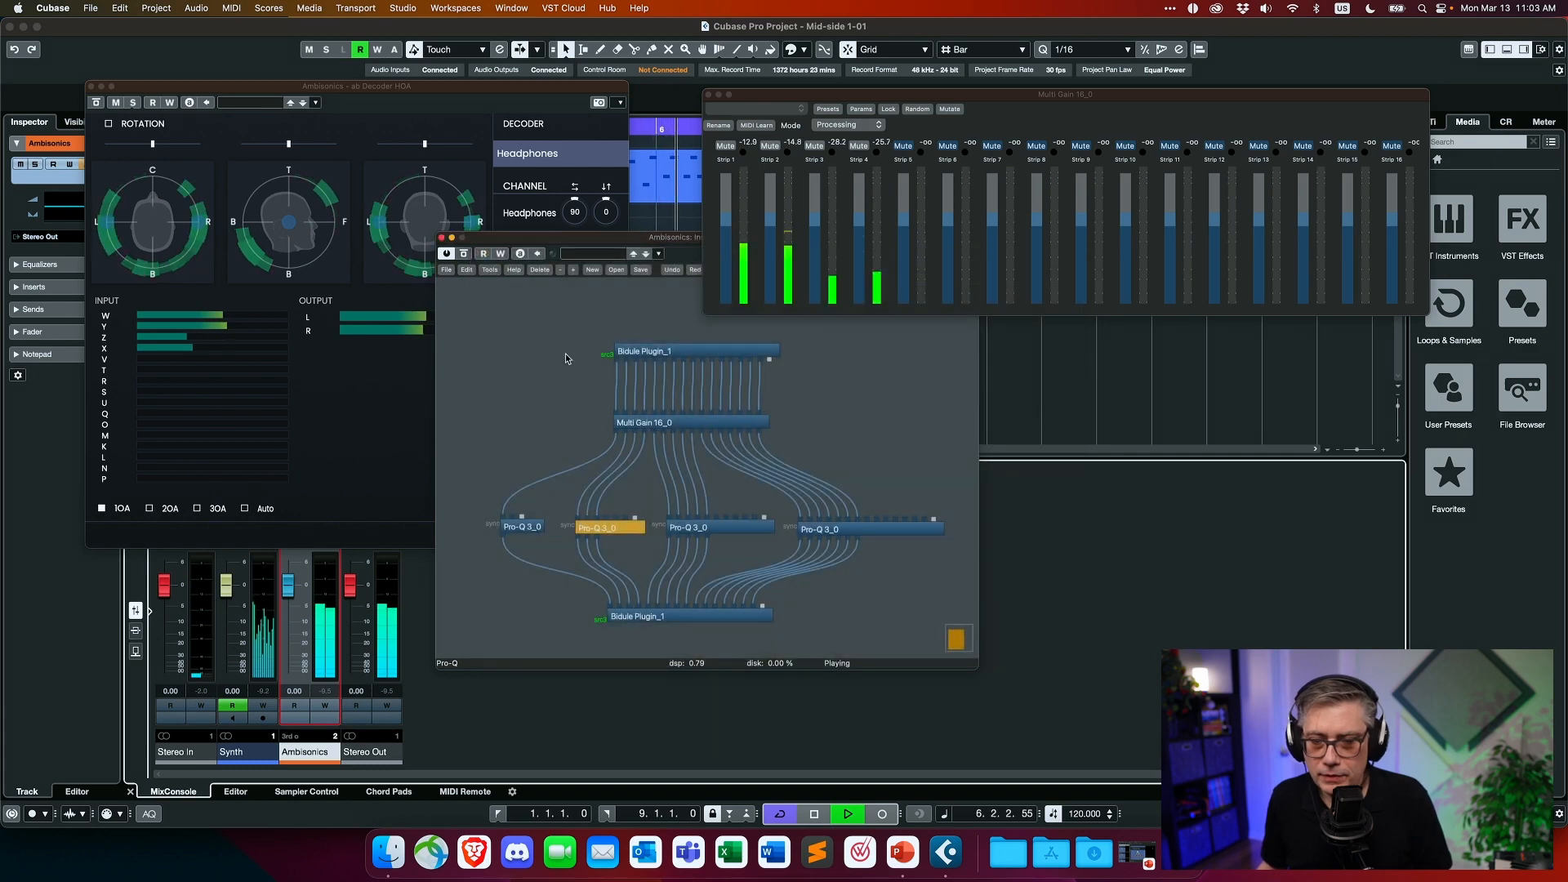